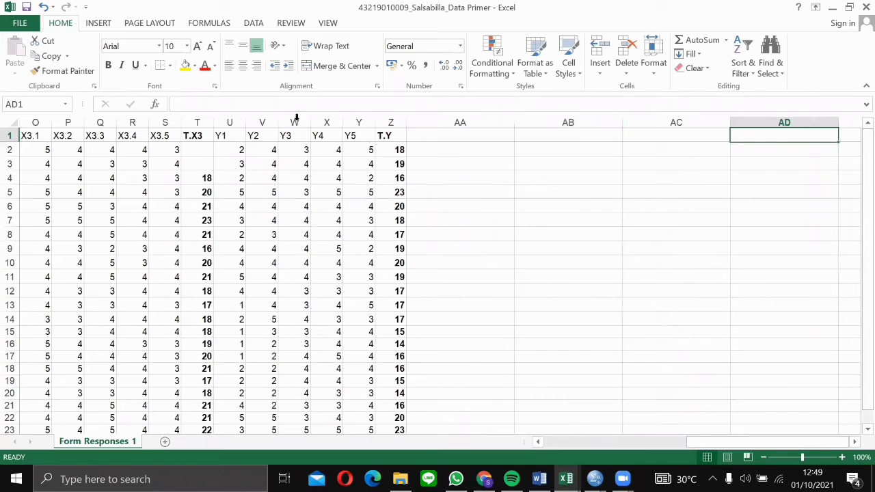
pyautogui.moveTo(229, 122); pyautogui.dragTo(385, 154)
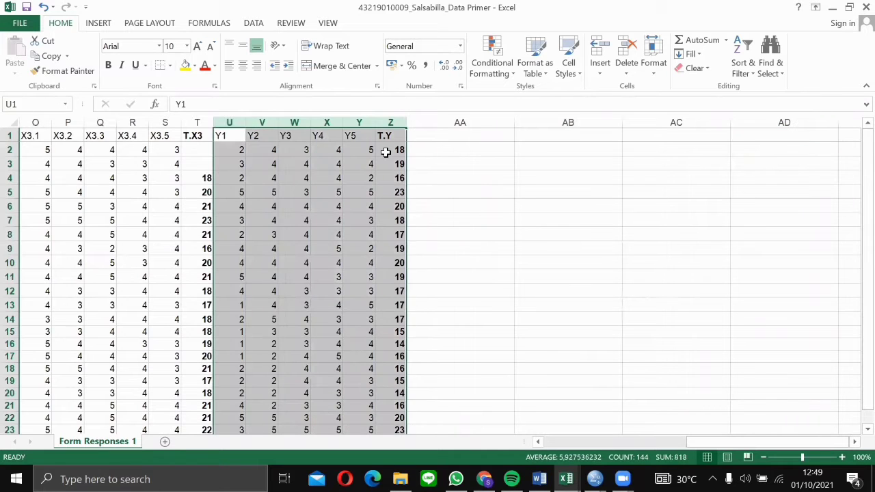
pyautogui.click(508, 219)
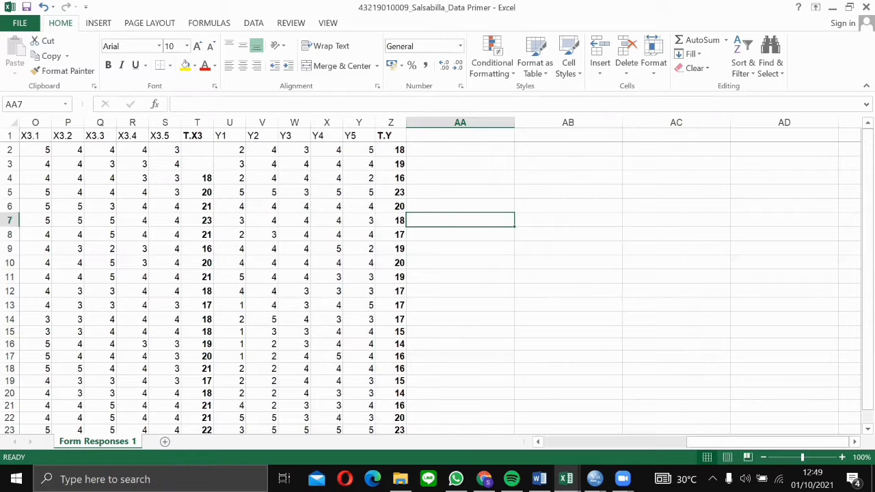
# Step: Switch to IBM SPSS Statistics and create a new dataset
pyautogui.click(594, 479)
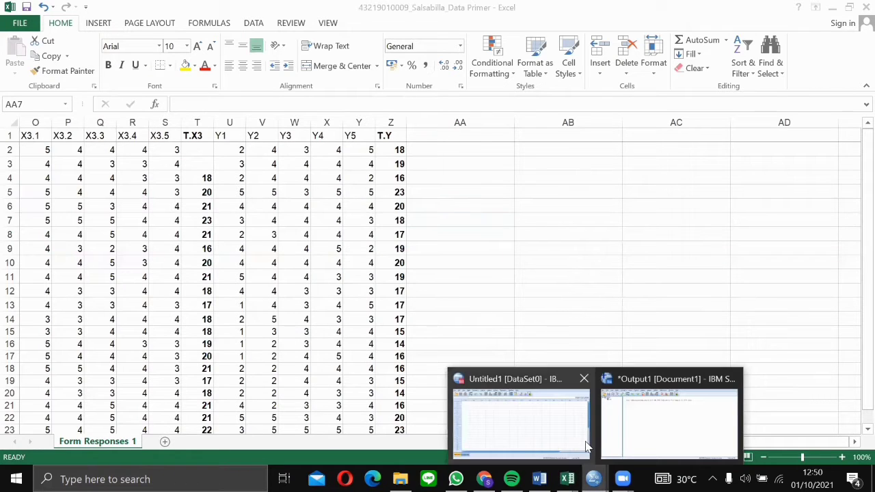
pyautogui.click(543, 421)
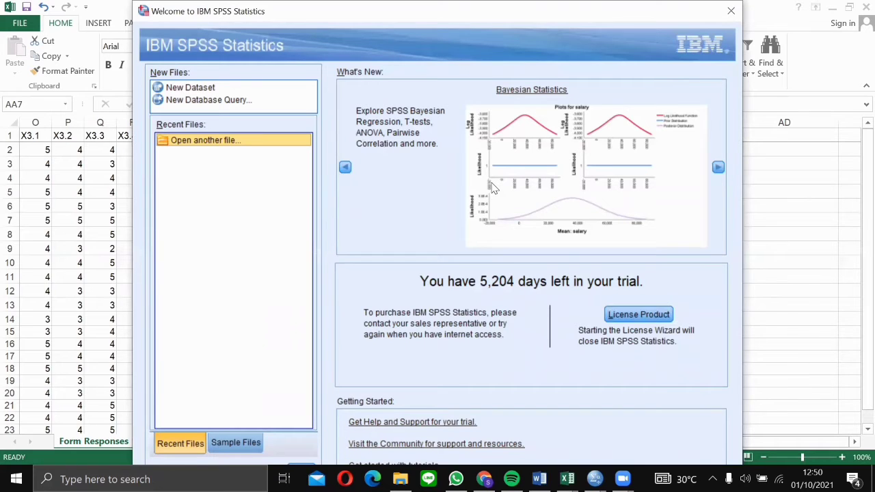
pyautogui.click(213, 89)
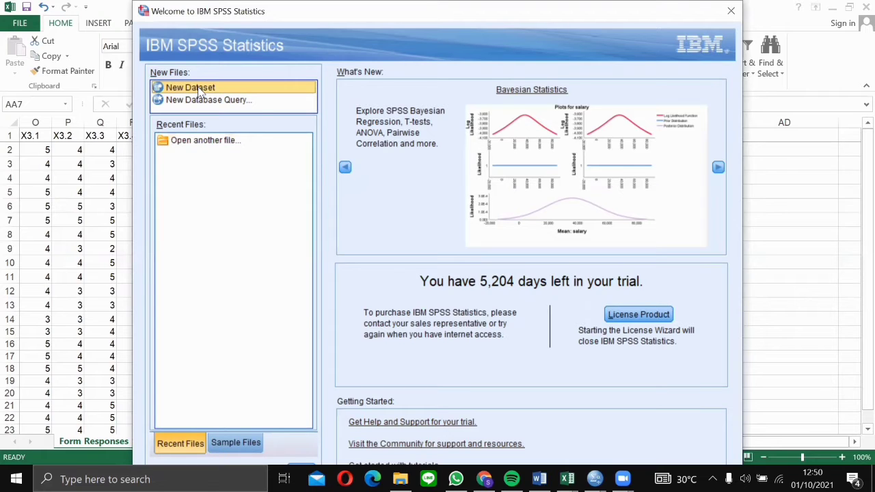
pyautogui.doubleClick(199, 90)
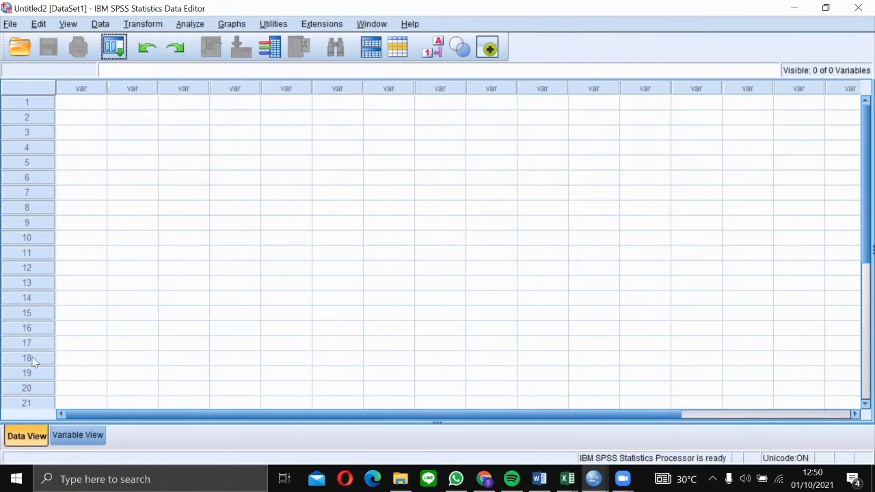
# Step: Import the Data Primer Excel workbook from drive D's SEMESTER 5 statistics folder, subfolder TB 1, reading sheet Form Responses 1 with variable names from the first row
pyautogui.click(10, 24)
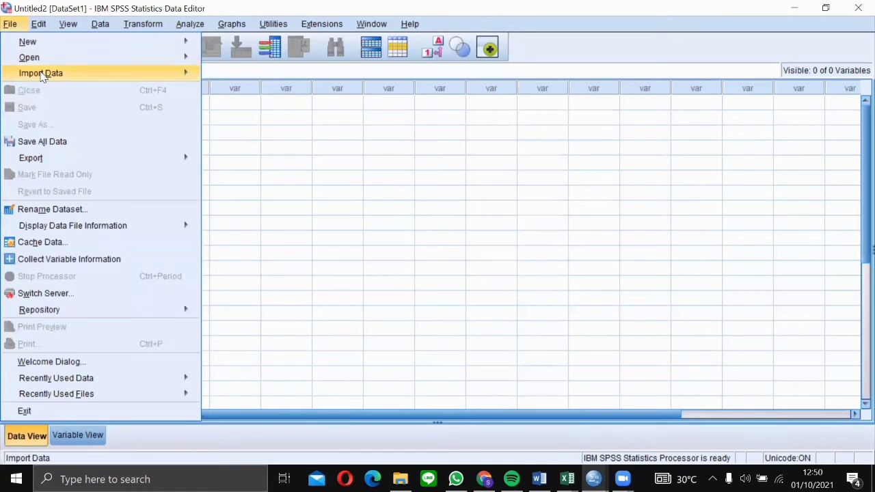
pyautogui.moveTo(41, 75)
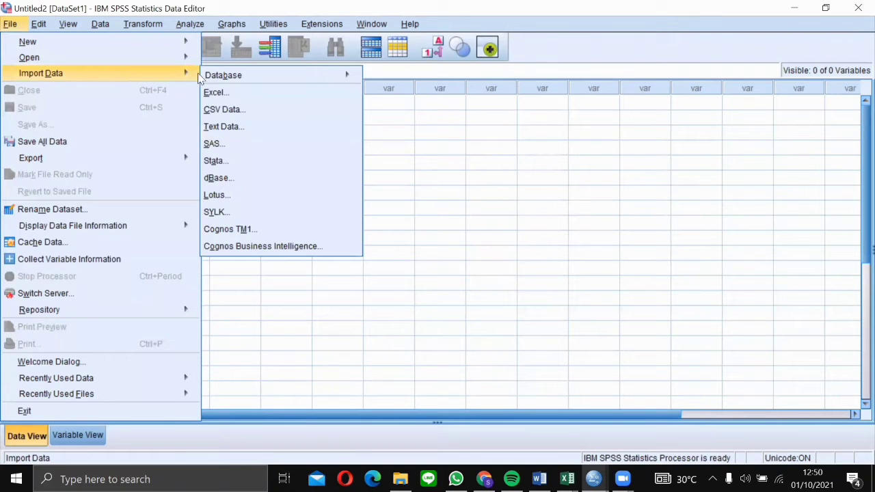
pyautogui.click(224, 94)
pyautogui.click(354, 131)
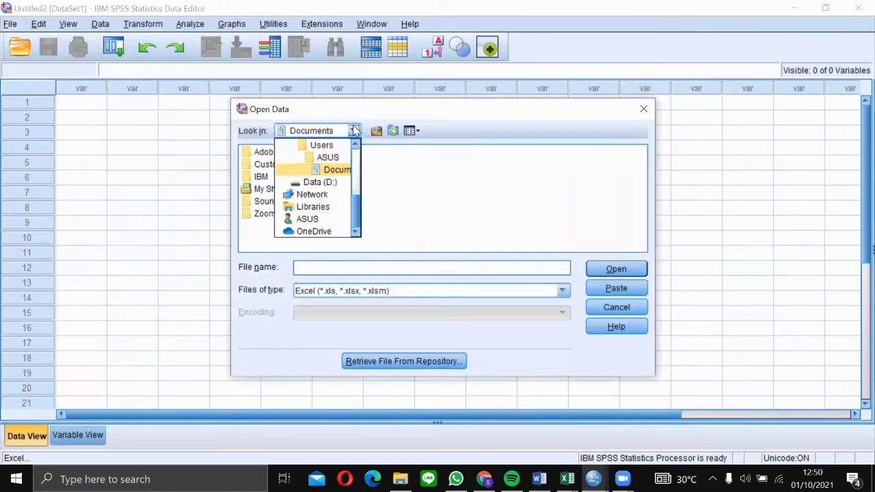
pyautogui.click(333, 184)
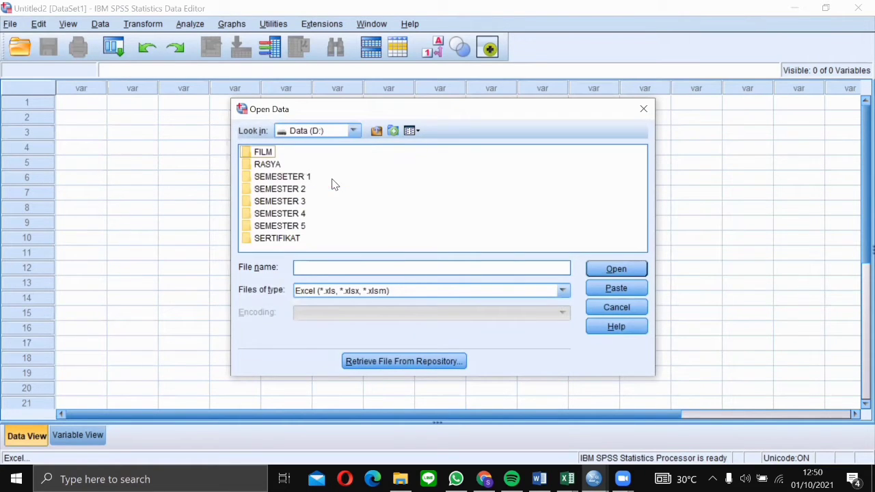
pyautogui.doubleClick(283, 226)
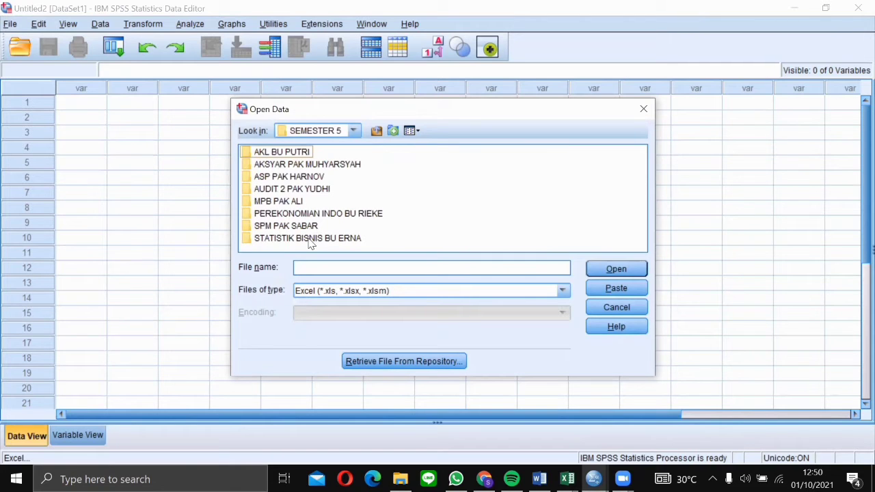
pyautogui.doubleClick(309, 241)
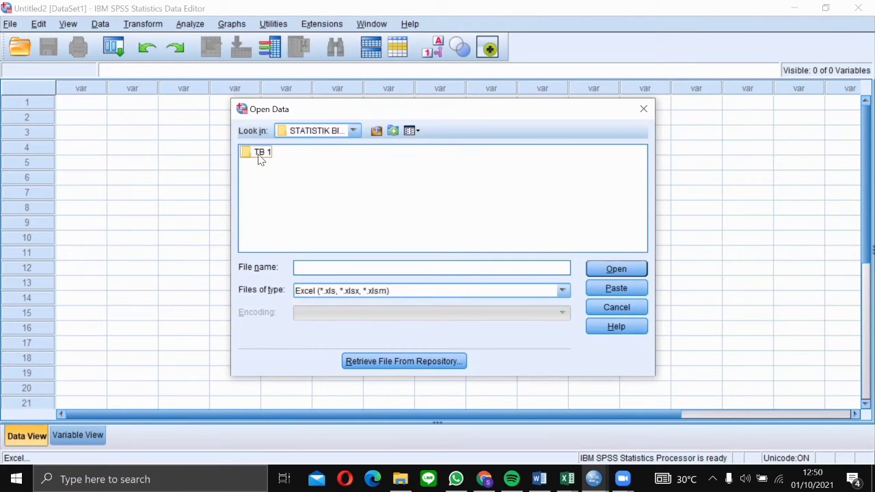
pyautogui.doubleClick(260, 155)
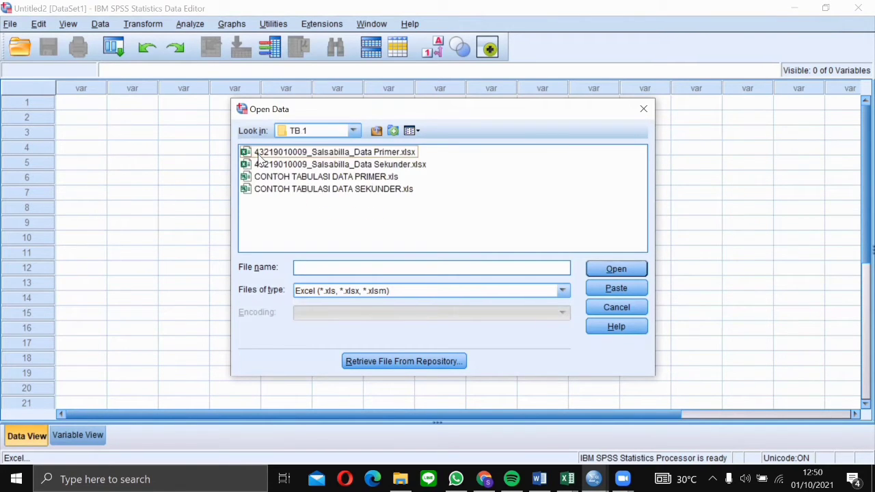
pyautogui.doubleClick(313, 152)
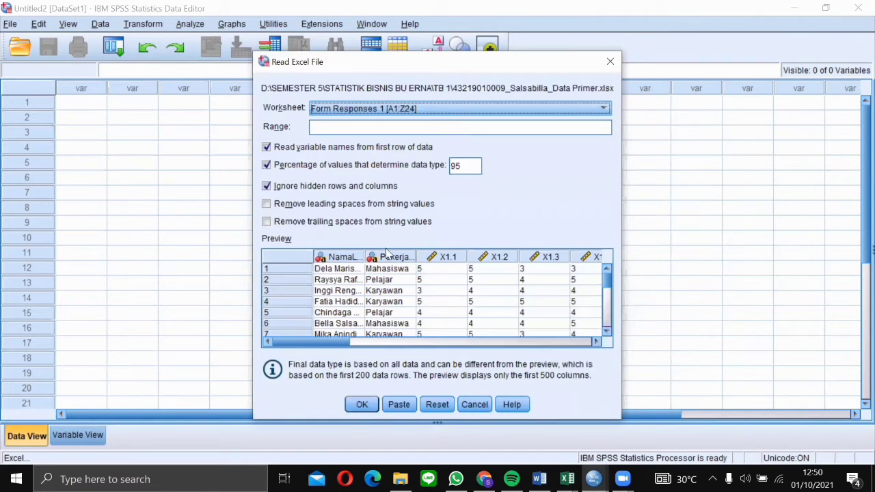
pyautogui.click(361, 406)
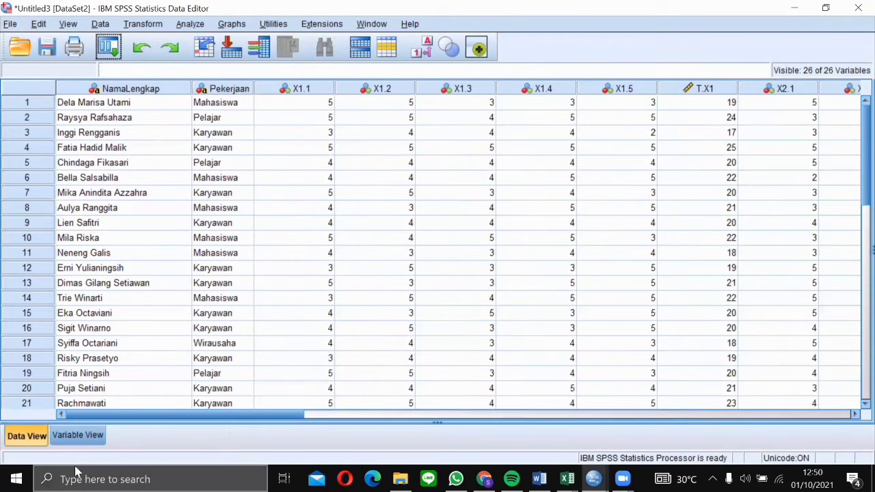
# Step: Open the variable definitions and examine the names and labels of X1.1 to X1.5 and T.X1
pyautogui.click(85, 441)
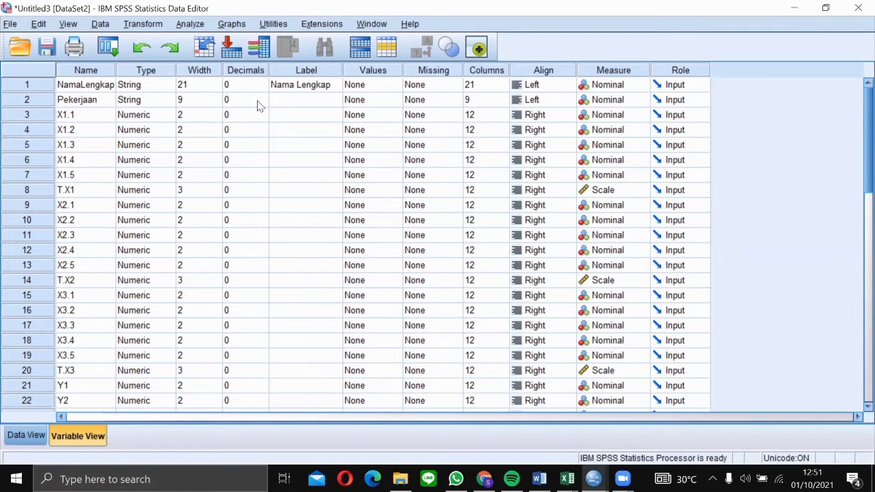
pyautogui.click(90, 121)
pyautogui.keyDown('shift'); pyautogui.click(89, 159); pyautogui.keyUp('shift')
pyautogui.click(287, 149)
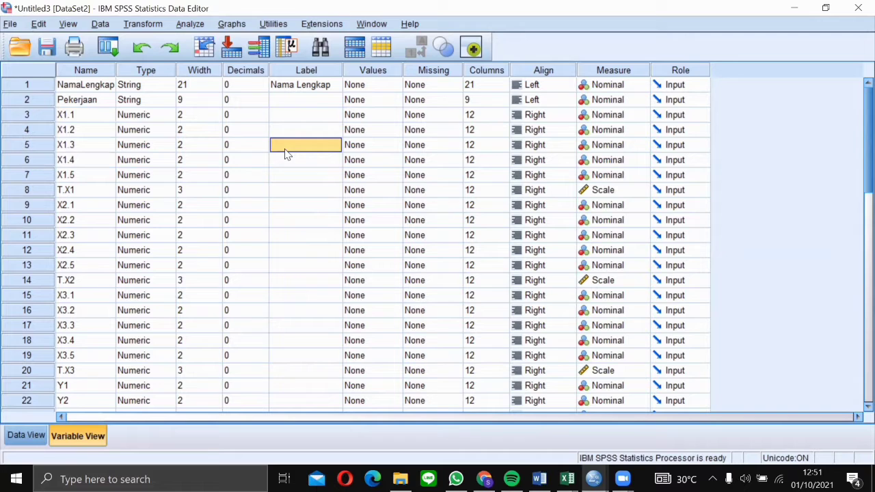
pyautogui.click(313, 103)
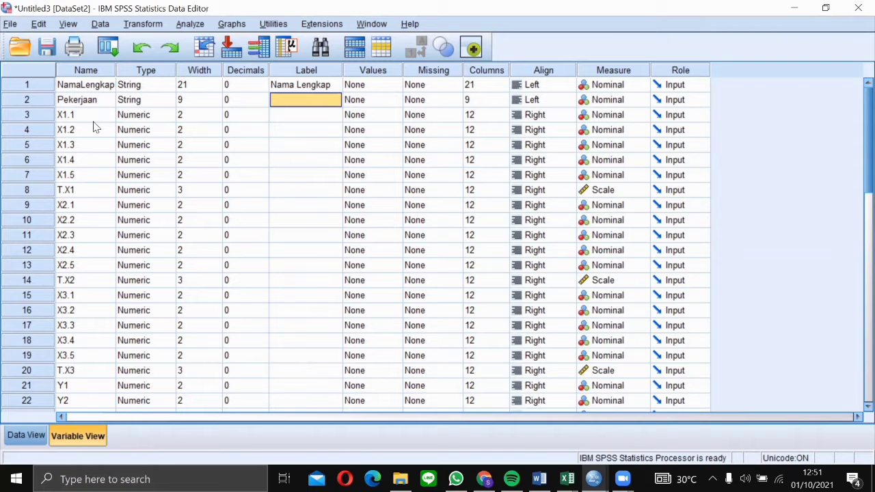
pyautogui.moveTo(87, 115); pyautogui.dragTo(79, 168)
pyautogui.click(210, 160)
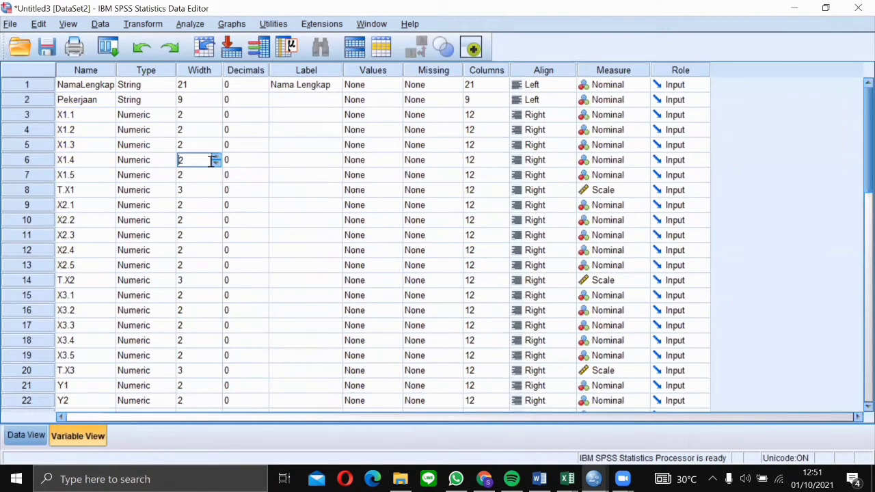
pyautogui.click(297, 175)
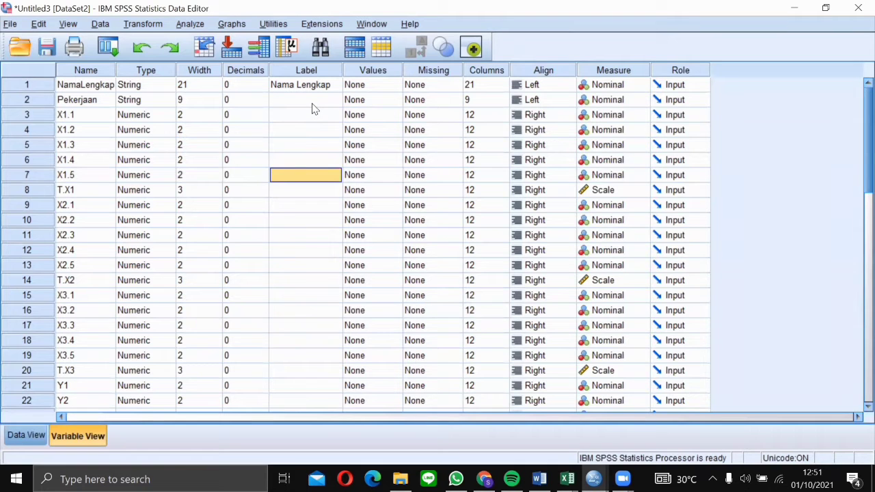
pyautogui.click(325, 84)
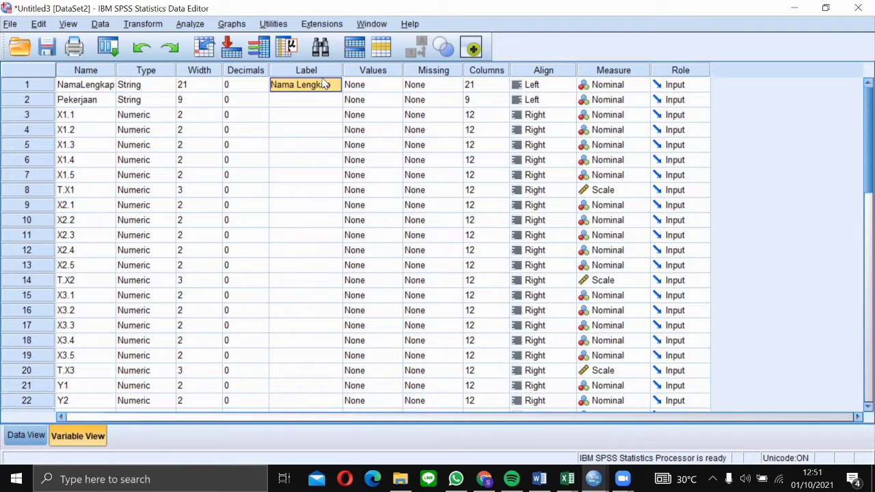
pyautogui.press('Down')
pyautogui.press('Down')
pyautogui.press('Down')
pyautogui.press('Down')
pyautogui.press('Down')
pyautogui.press('Down')
pyautogui.press('Down')
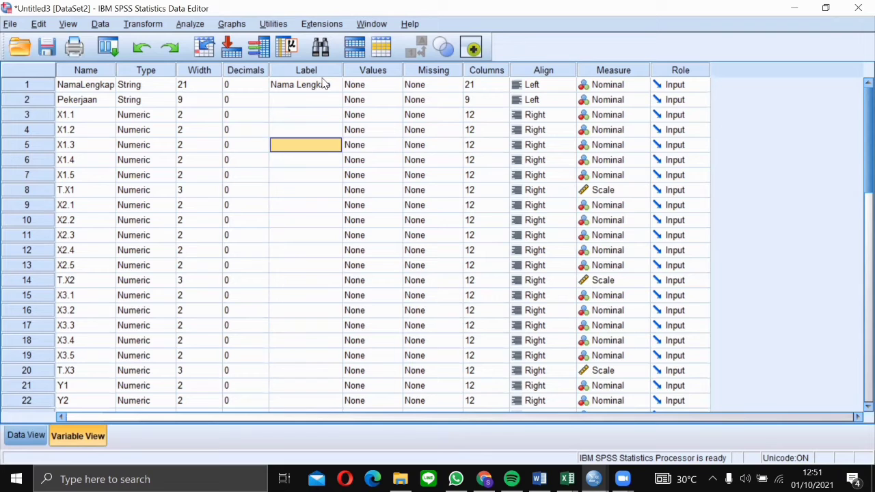
pyautogui.press('Up')
pyautogui.press('Up')
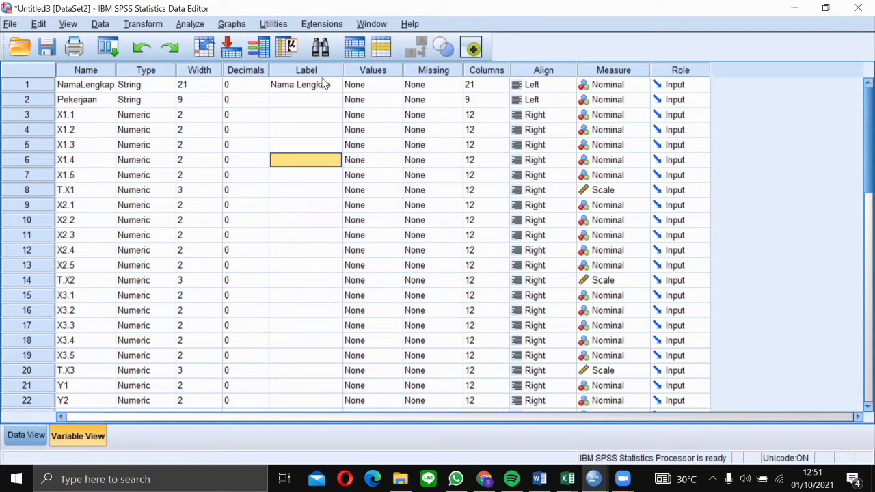
pyautogui.press('Down')
pyautogui.press('Down')
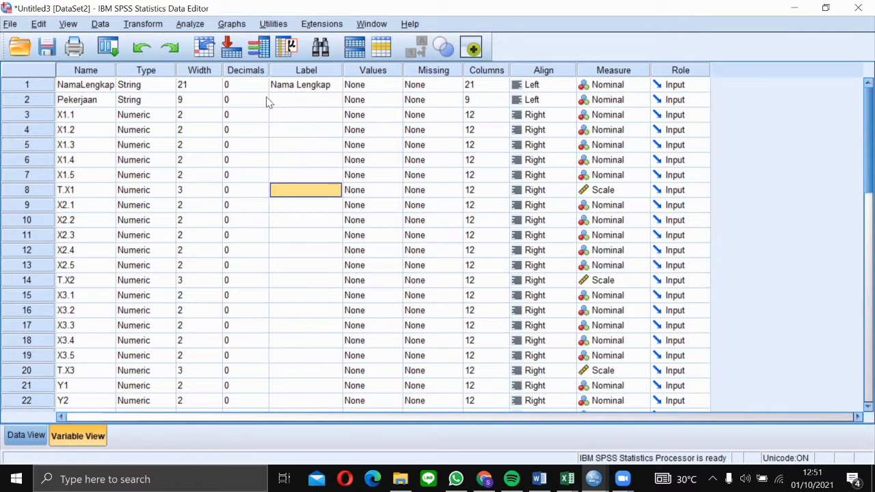
# Step: Label the variable T.X1 as "Teknologi" and T.X2 as "Penggunaan Media Online"
pyautogui.click(325, 188)
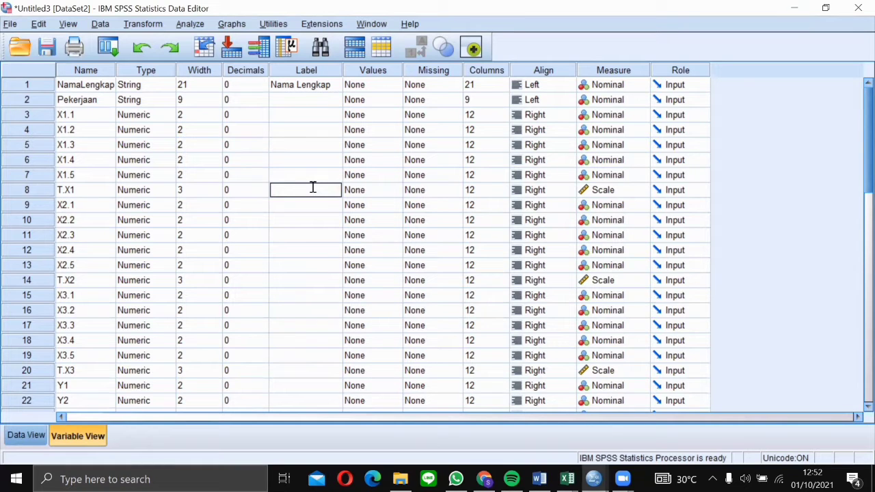
pyautogui.write('Teknologi')
pyautogui.click(307, 237)
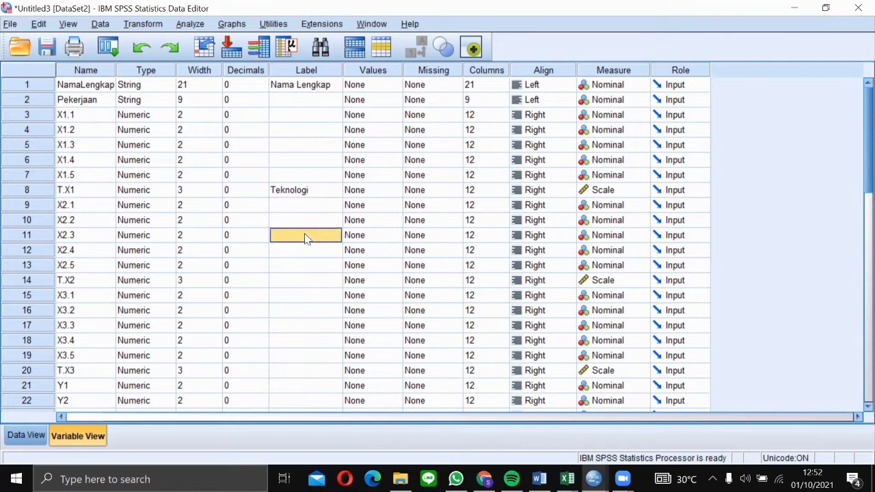
pyautogui.doubleClick(304, 281)
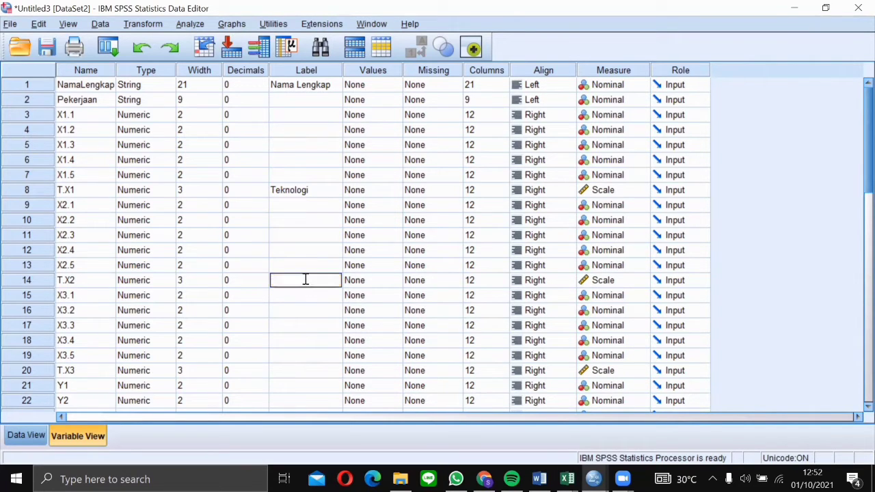
pyautogui.write('Penggunaan Media Online')
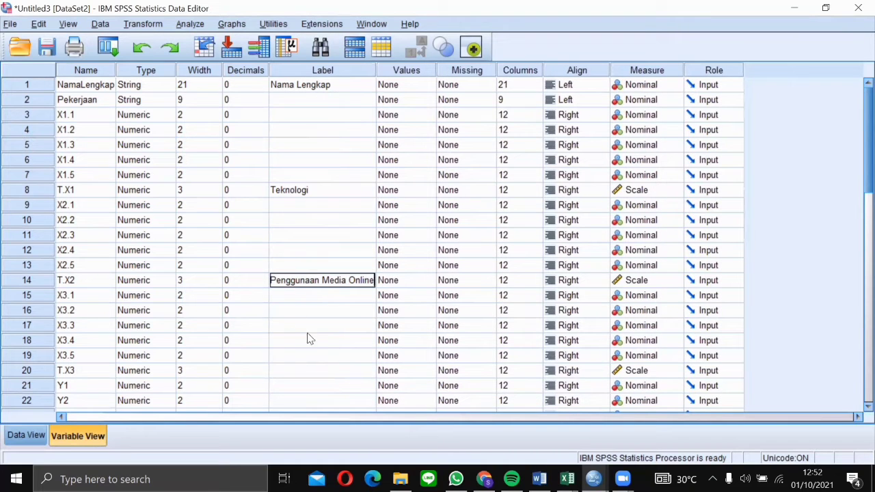
# Step: Label the variable T.X3 as "Pengalaman Belanja Online"
pyautogui.click(311, 369)
pyautogui.click(311, 369)
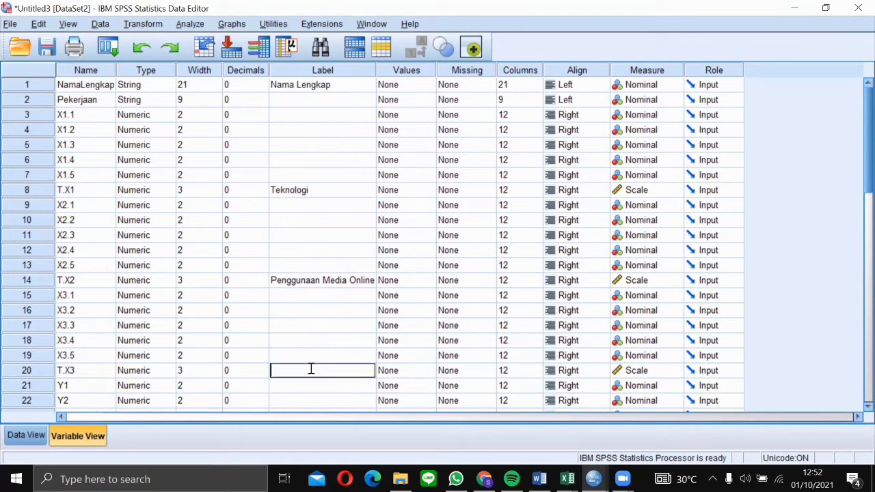
pyautogui.write('Pengalaman Belanja Online')
pyautogui.press('Return')
pyautogui.press('Return')
# Step: Label the variable T.Y as "Minat Belanja"
pyautogui.press('Down')
pyautogui.press('Down')
pyautogui.press('Down')
pyautogui.press('Down')
pyautogui.press('Down')
pyautogui.press('Down')
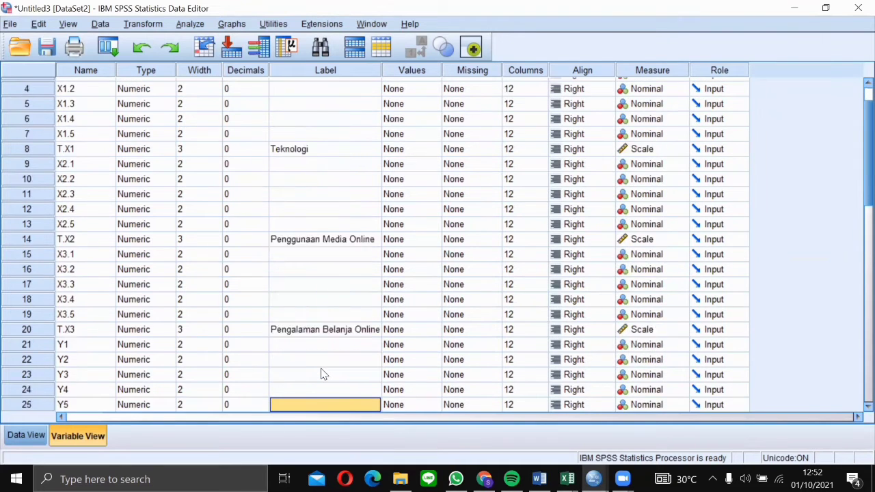
pyautogui.click(323, 373)
pyautogui.click(321, 368)
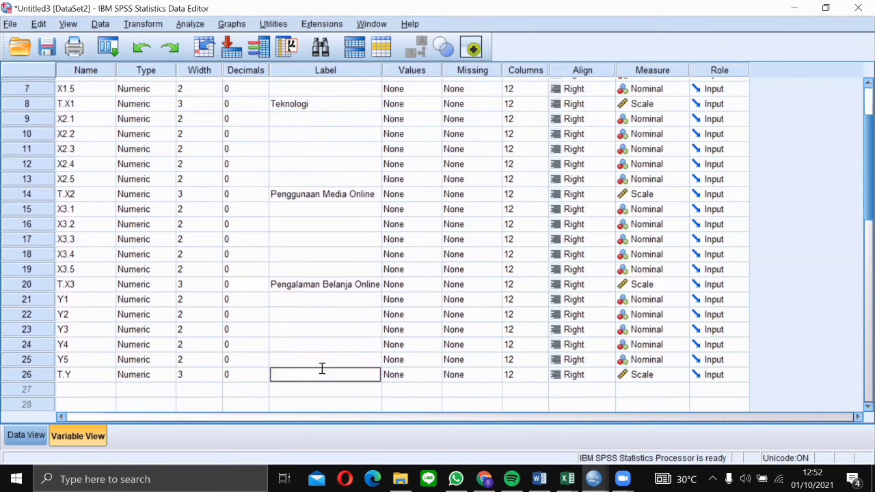
pyautogui.write('Minat Belanja')
pyautogui.press('Up')
pyautogui.press('Up')
pyautogui.press('Up')
pyautogui.press('Up')
pyautogui.press('Up')
pyautogui.press('Up')
pyautogui.press('Up')
pyautogui.press('Up')
pyautogui.press('Up')
pyautogui.press('Up')
pyautogui.press('Up')
pyautogui.press('Up')
pyautogui.press('Up')
pyautogui.press('Up')
pyautogui.press('Up')
pyautogui.press('Up')
pyautogui.press('Up')
pyautogui.press('Up')
pyautogui.press('Up')
pyautogui.press('Up')
pyautogui.press('Up')
pyautogui.press('Up')
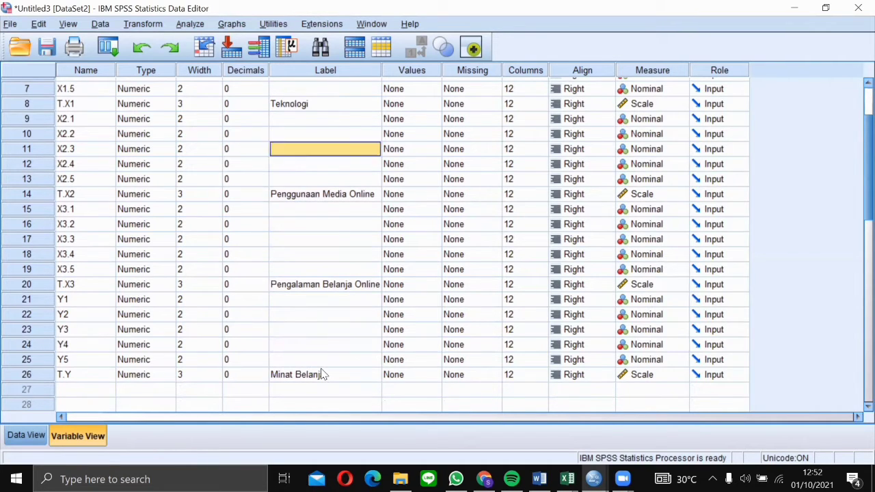
pyautogui.press('Left')
pyautogui.press('Left')
pyautogui.press('Left')
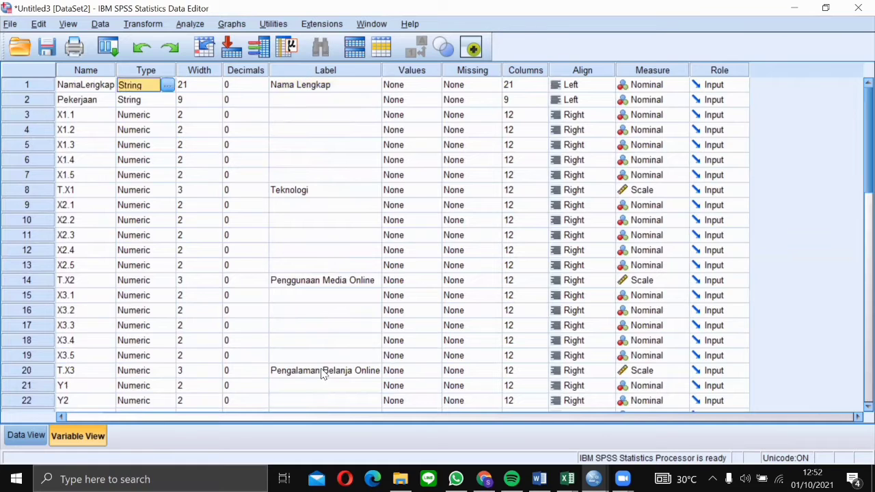
pyautogui.press('Down')
pyautogui.press('Up')
pyautogui.press('Right')
pyautogui.press('Right')
pyautogui.press('Right')
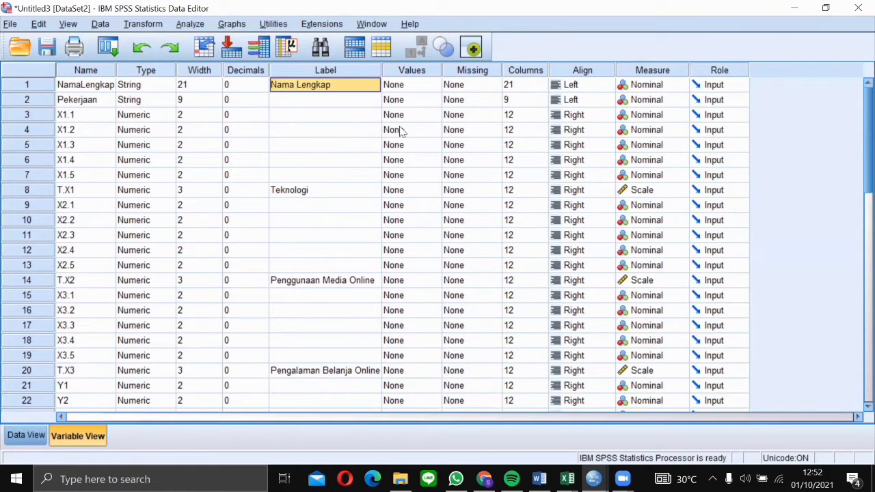
pyautogui.click(418, 71)
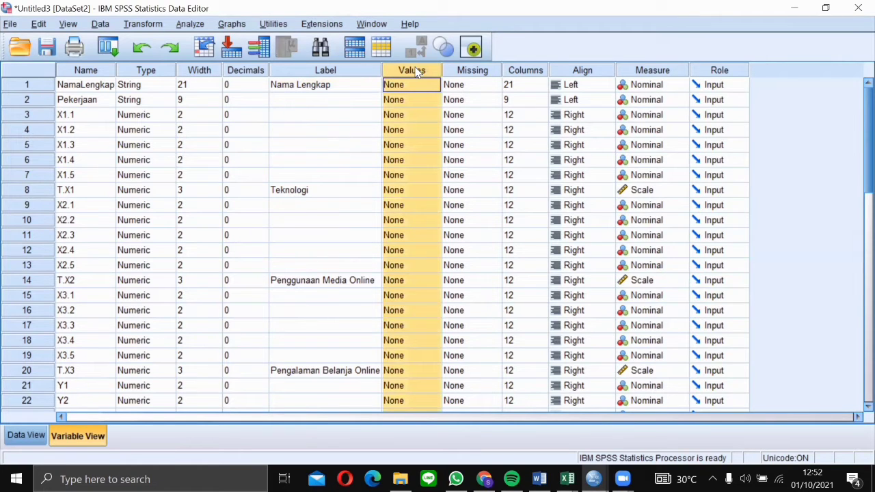
# Step: Examine the value-label settings of Pekerjaan and of the variables X1.1 through T.X1
pyautogui.click(400, 104)
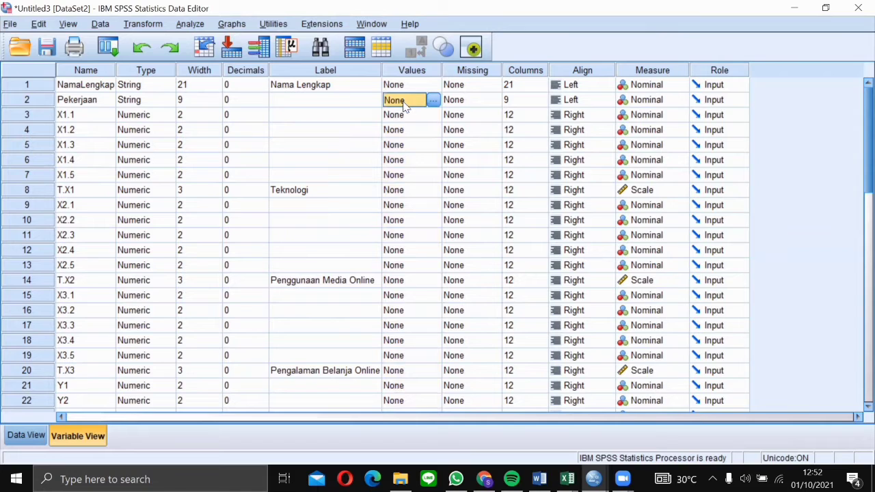
pyautogui.click(405, 119)
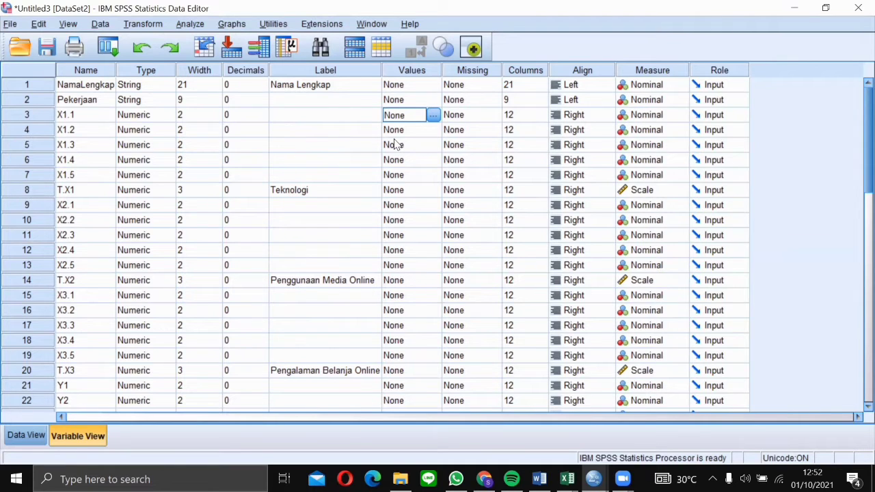
pyautogui.press('Down')
pyautogui.press('Down')
pyautogui.press('Down')
pyautogui.press('Down')
pyautogui.press('Down')
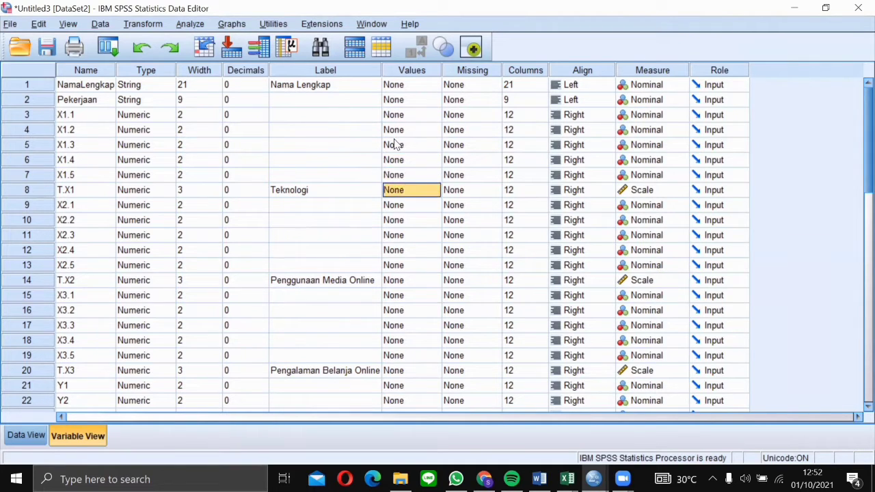
pyautogui.press('Up')
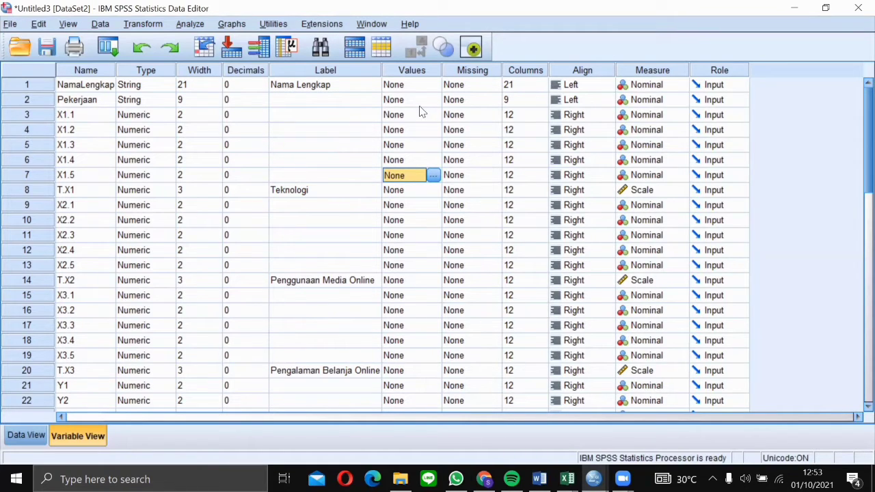
# Step: Start defining value labels for X1.1, adding 1 = "STS" and 2 = "TS"
pyautogui.click(418, 117)
pyautogui.click(433, 115)
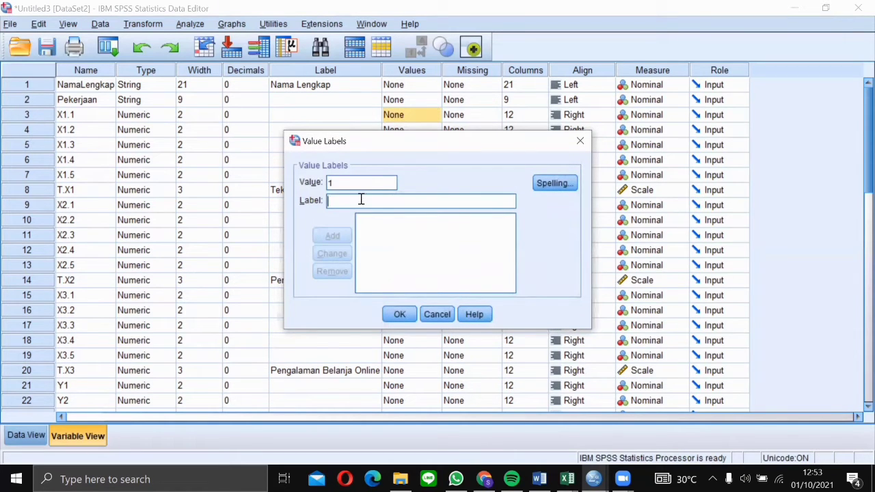
pyautogui.write('STS')
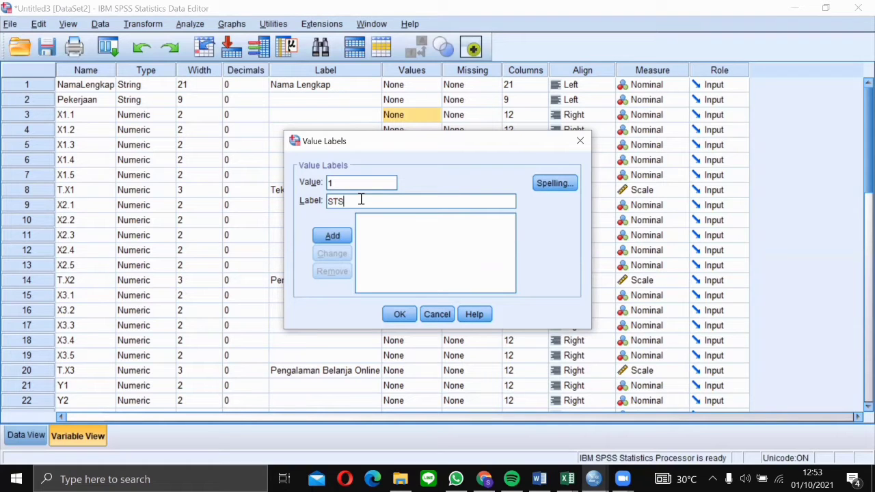
pyautogui.click(329, 233)
pyautogui.write('TS')
pyautogui.click(325, 236)
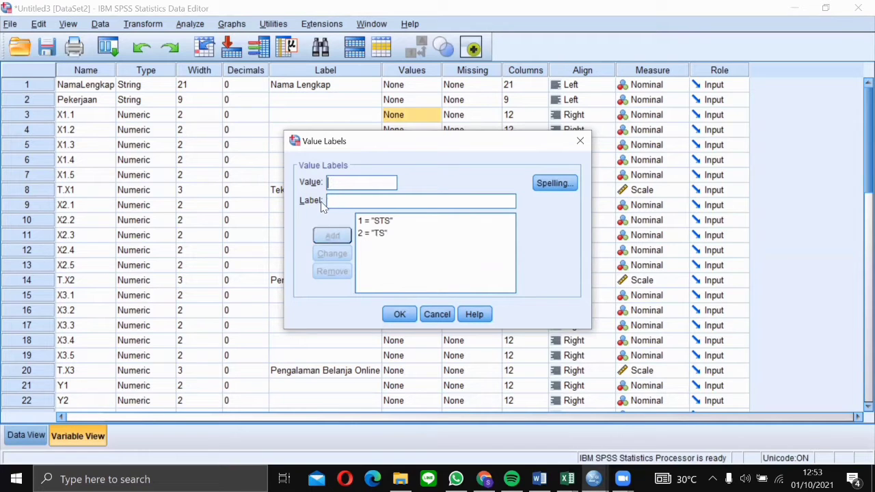
# Step: Add the value labels 3 = "N", 4 = "S" and 5 = "SS" for X1.1 and apply the set
pyautogui.write('3')
pyautogui.write('N')
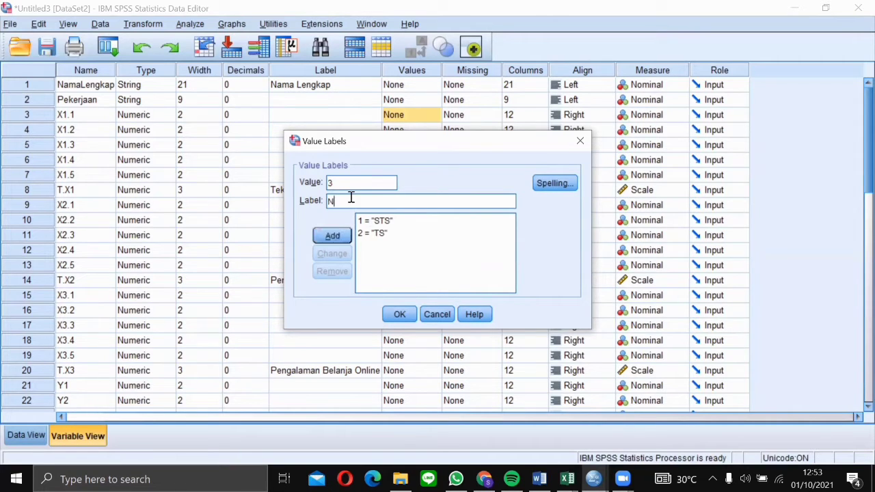
pyautogui.click(335, 232)
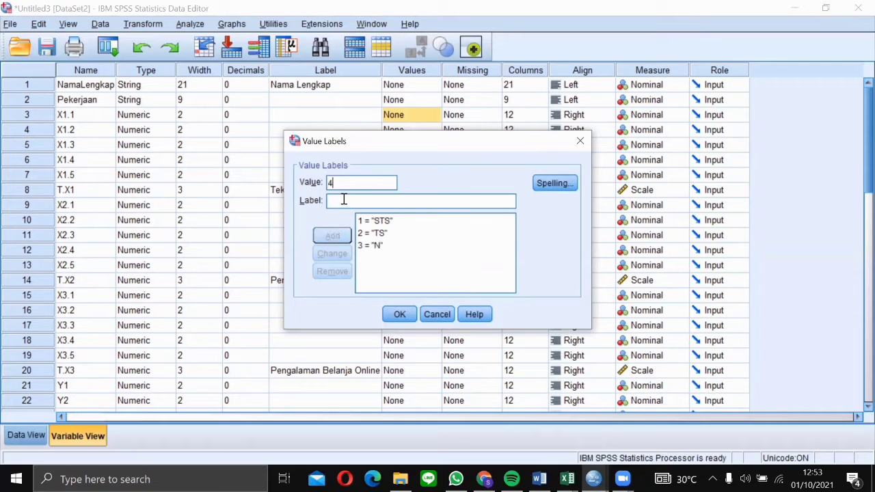
pyautogui.write('S')
pyautogui.click(332, 235)
pyautogui.write('SS')
pyautogui.click(334, 234)
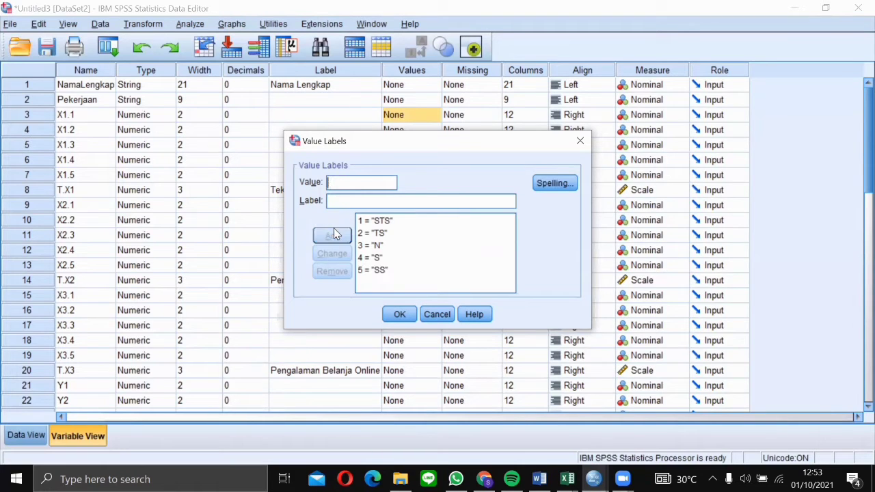
pyautogui.click(400, 316)
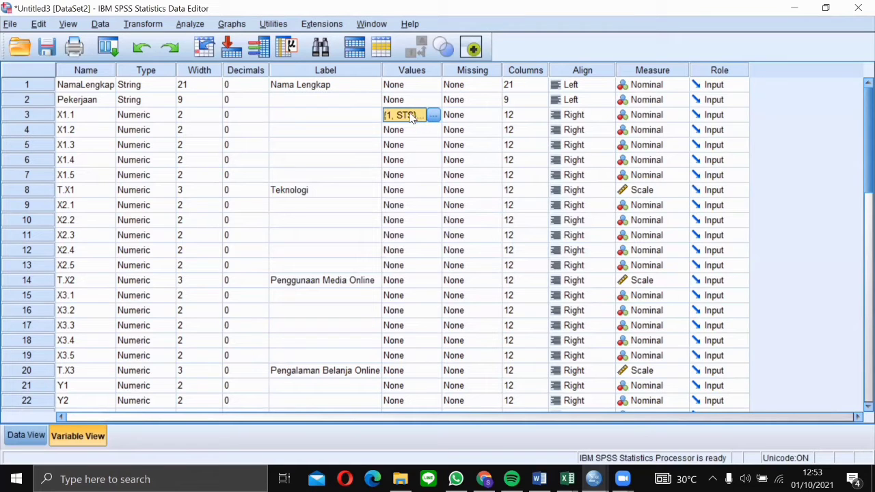
# Step: Copy the value labels of X1.1 to X1.2 through X1.5 and X2.1 through X2.5
pyautogui.moveTo(412, 133); pyautogui.dragTo(403, 176)
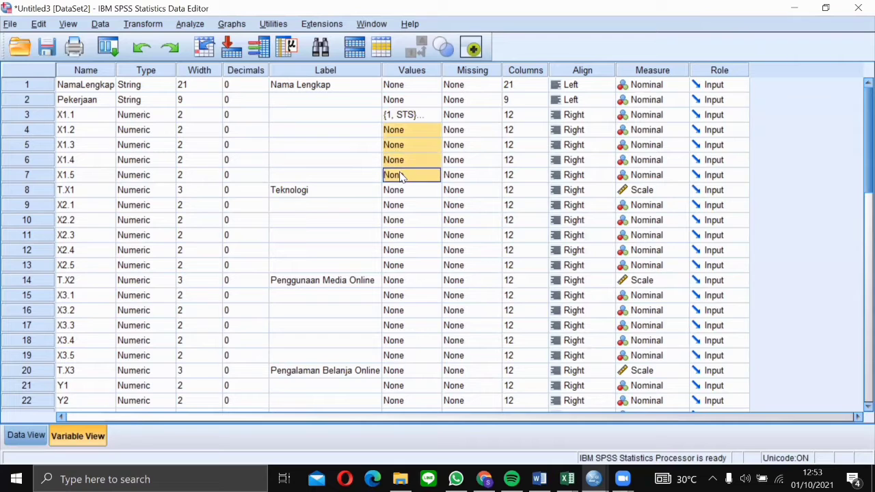
pyautogui.hotkey('ctrl', 'v')
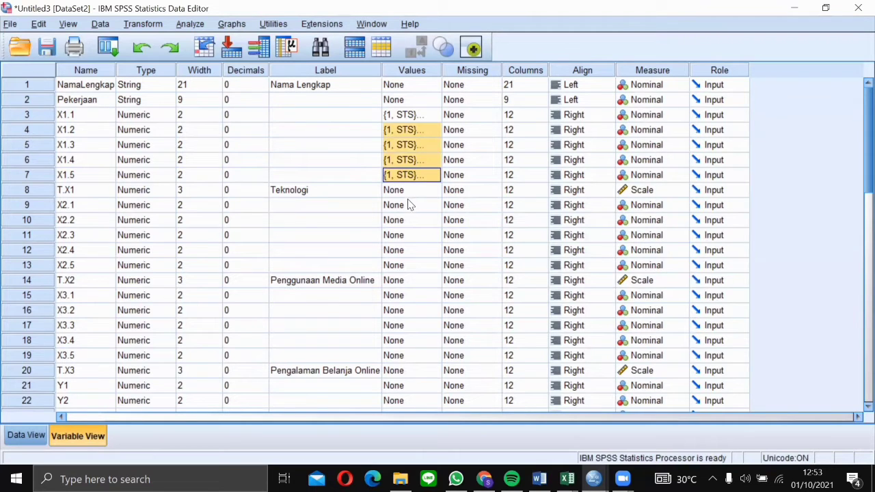
pyautogui.moveTo(409, 205); pyautogui.dragTo(400, 266)
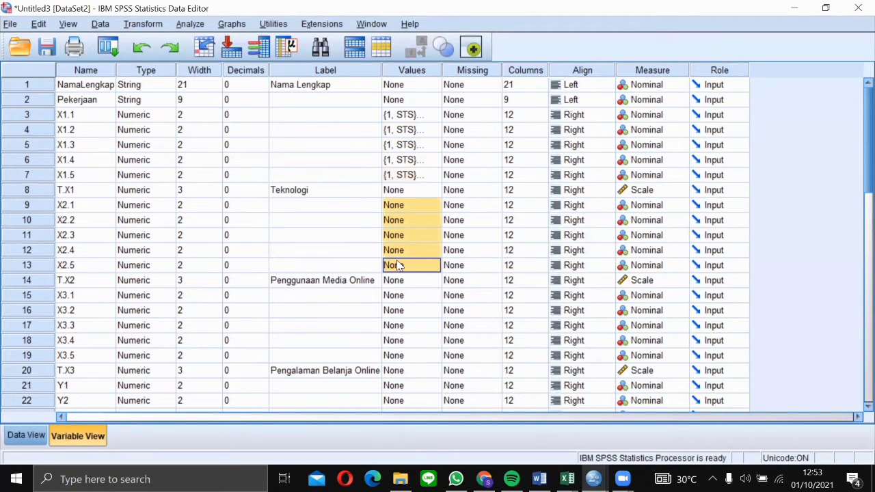
pyautogui.hotkey('ctrl', 'v')
# Step: Apply the same copied value labels to X3.1 through X3.5 and Y1 through Y5
pyautogui.moveTo(406, 295); pyautogui.dragTo(402, 359)
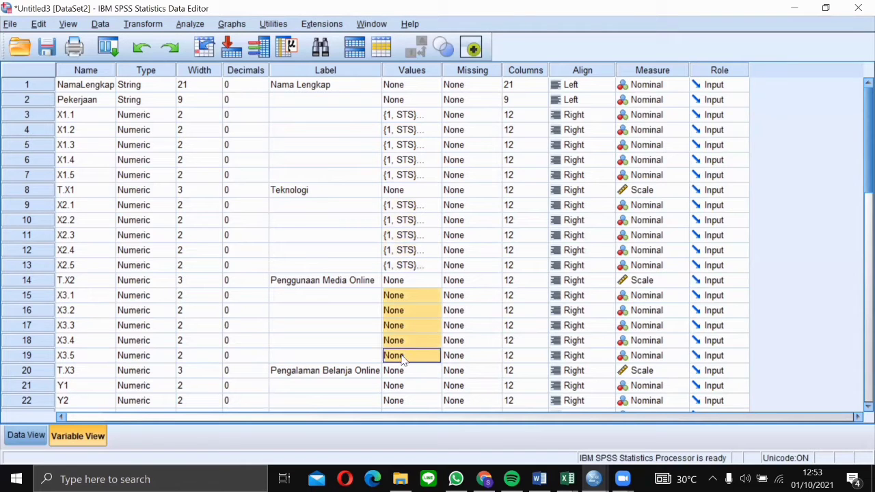
pyautogui.hotkey('ctrl', 'v')
pyautogui.click(364, 351)
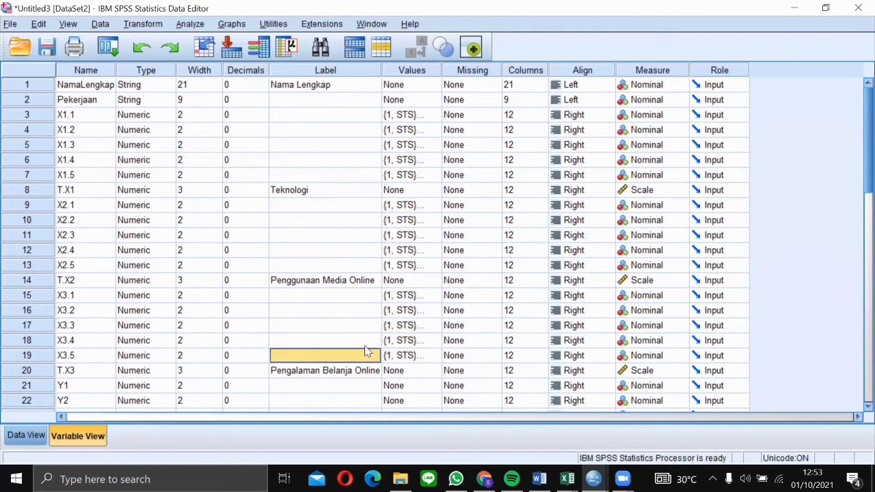
pyautogui.press('Down')
pyautogui.press('Down')
pyautogui.press('Down')
pyautogui.press('Down')
pyautogui.press('Down')
pyautogui.press('Down')
pyautogui.press('Down')
pyautogui.press('Down')
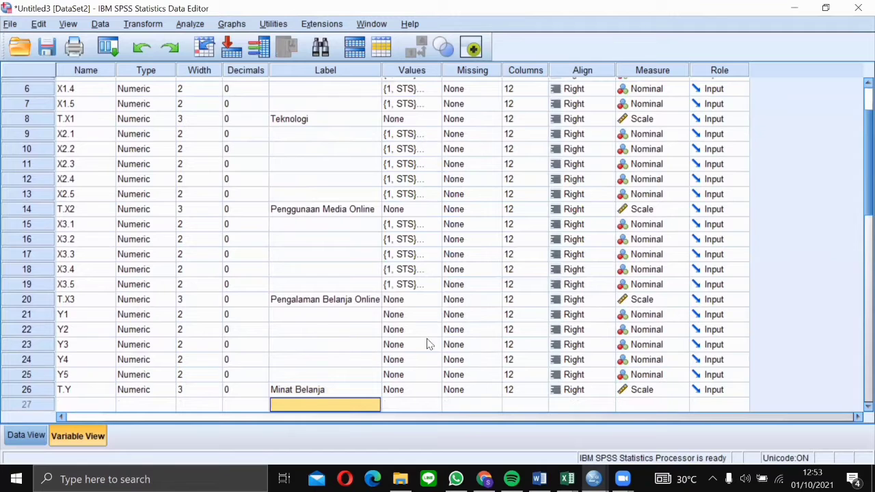
pyautogui.moveTo(426, 319); pyautogui.dragTo(416, 376)
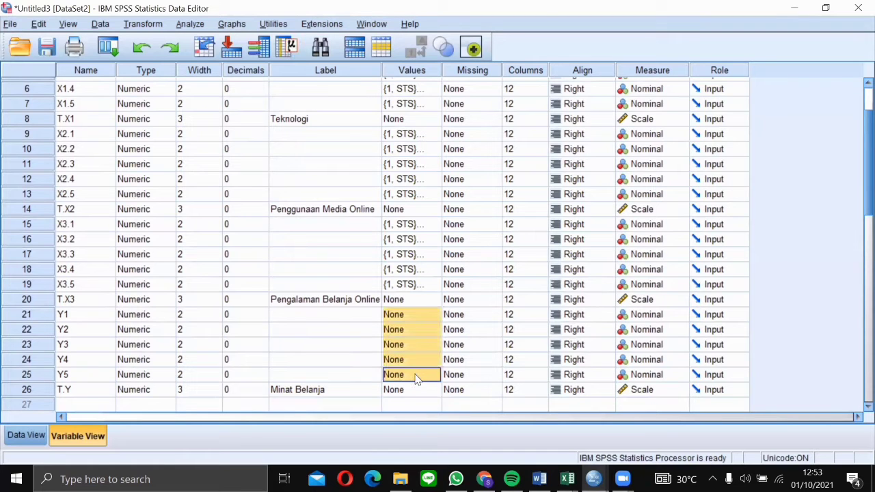
pyautogui.hotkey('ctrl', 'v')
# Step: Set the measurement level of NamaLengkap to Ordinal
pyautogui.click(419, 284)
pyautogui.press('Right')
pyautogui.press('Up')
pyautogui.press('Up')
pyautogui.press('Up')
pyautogui.press('Up')
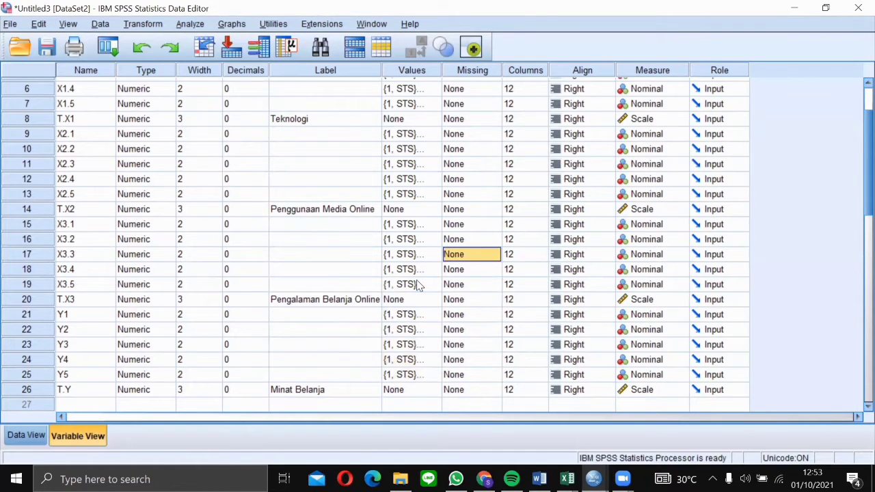
pyautogui.press('Up')
pyautogui.press('Up')
pyautogui.press('Up')
pyautogui.press('Up')
pyautogui.press('Up')
pyautogui.press('Up')
pyautogui.press('Up')
pyautogui.press('Up')
pyautogui.press('Up')
pyautogui.press('Up')
pyautogui.press('Up')
pyautogui.press('Up')
pyautogui.press('Up')
pyautogui.press('Up')
pyautogui.press('Right')
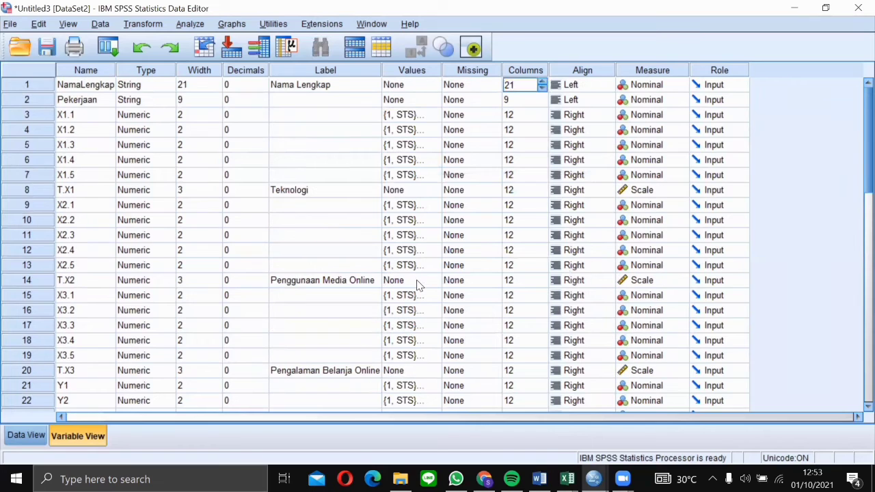
pyautogui.press('Right')
pyautogui.press('Right')
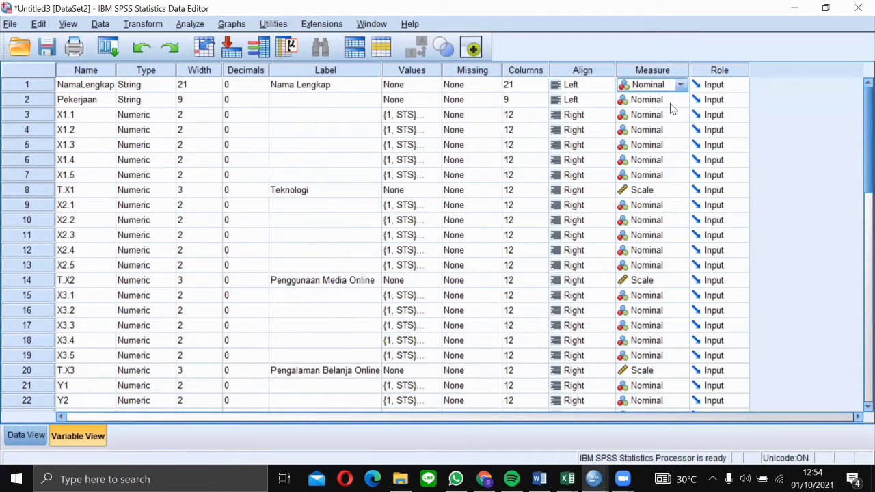
pyautogui.click(680, 84)
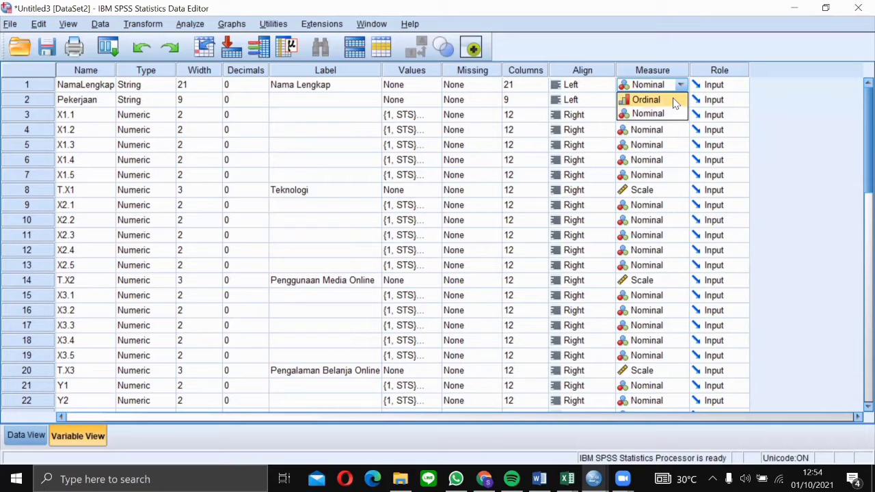
pyautogui.click(675, 100)
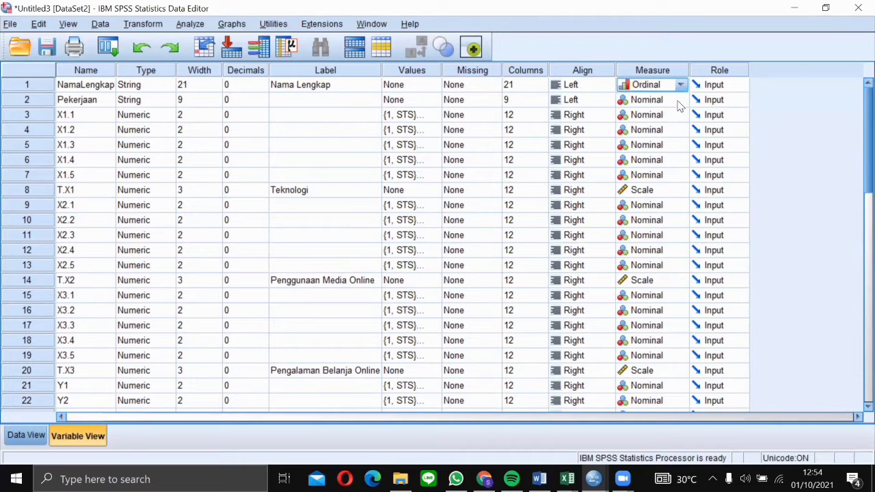
# Step: Examine the measurement-level choices of X1.1, Pekerjaan and T.X3 without changing them
pyautogui.click(663, 118)
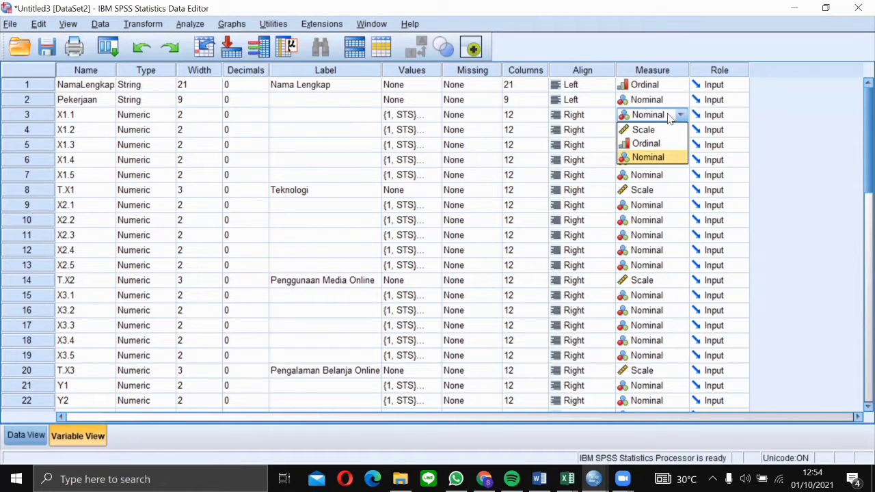
pyautogui.click(587, 115)
pyautogui.click(660, 116)
pyautogui.click(663, 102)
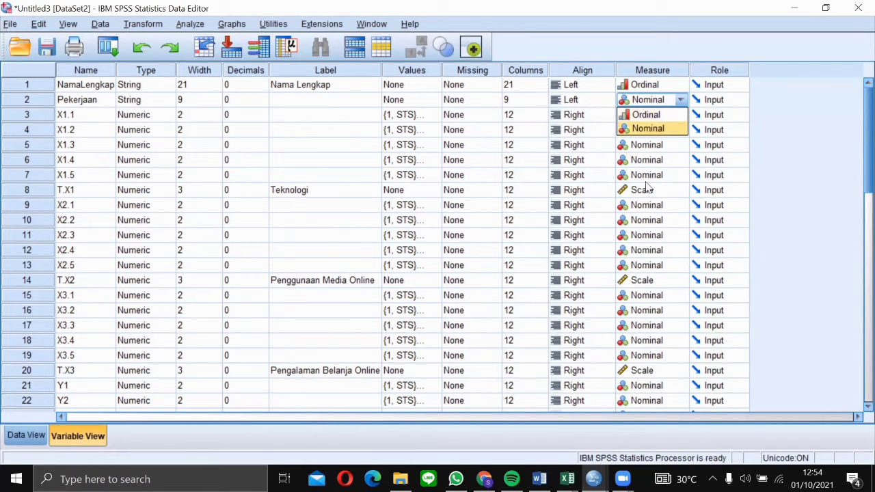
pyautogui.click(96, 191)
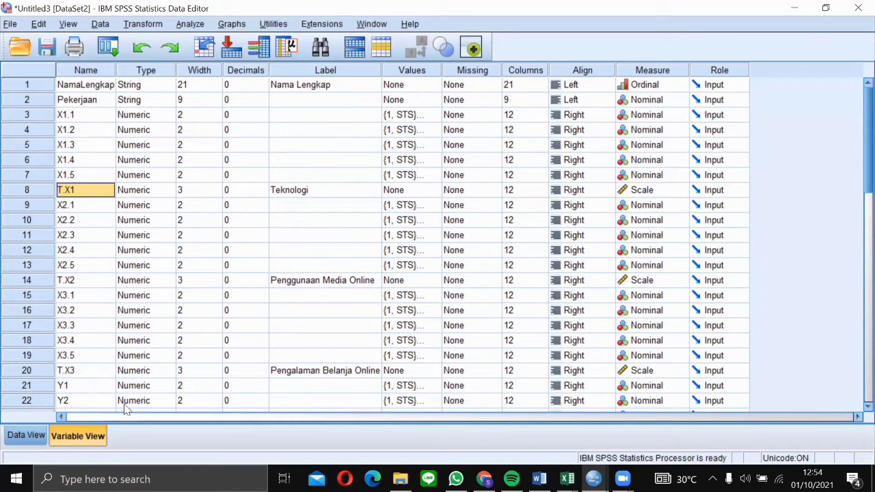
pyautogui.click(636, 373)
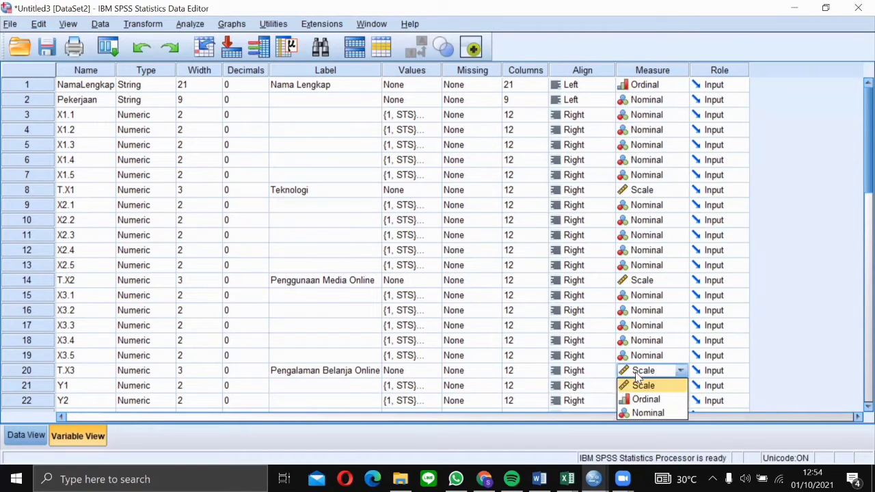
pyautogui.click(551, 358)
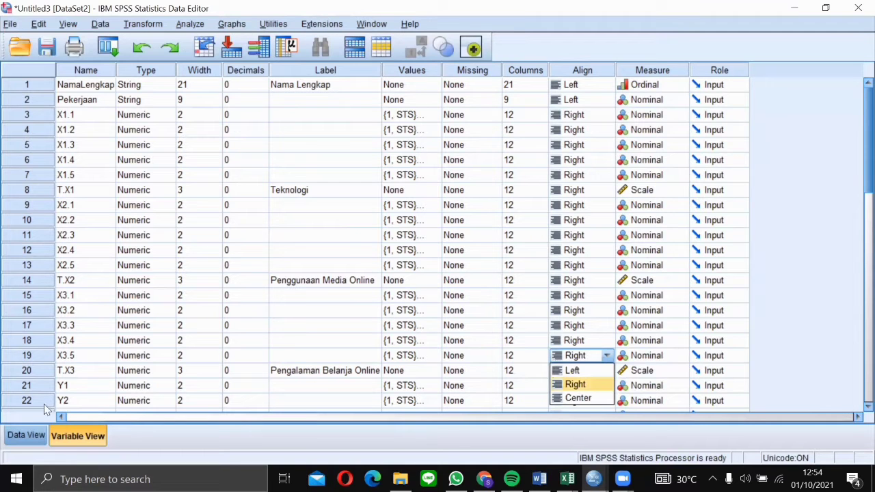
# Step: Return to the case data and inspect the T.X3 totals of the first two respondents
pyautogui.click(26, 436)
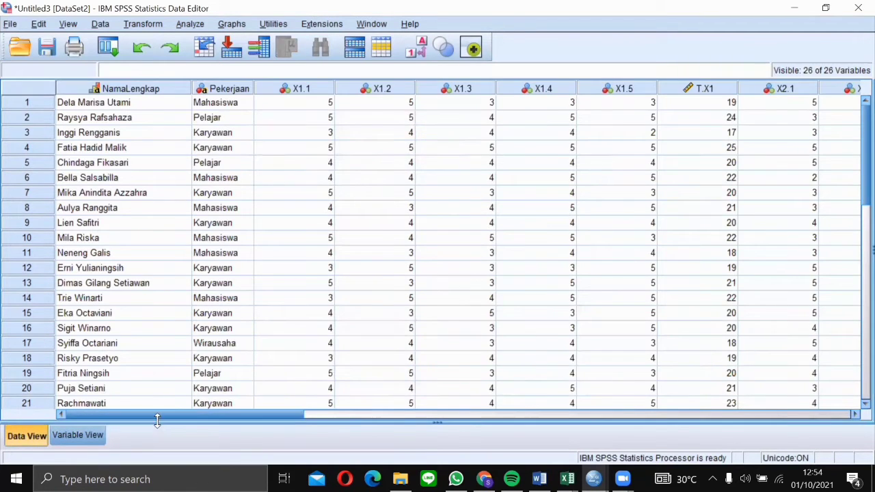
pyautogui.moveTo(157, 418); pyautogui.dragTo(522, 421)
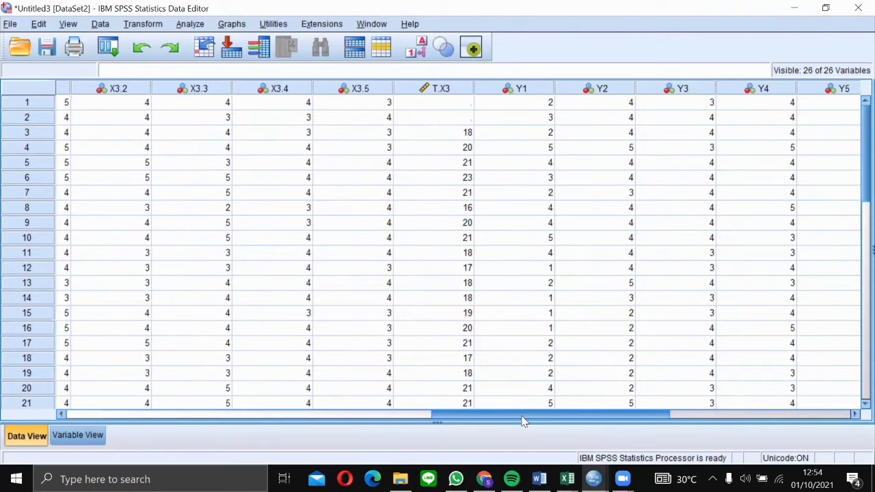
pyautogui.click(445, 93)
pyautogui.click(449, 105)
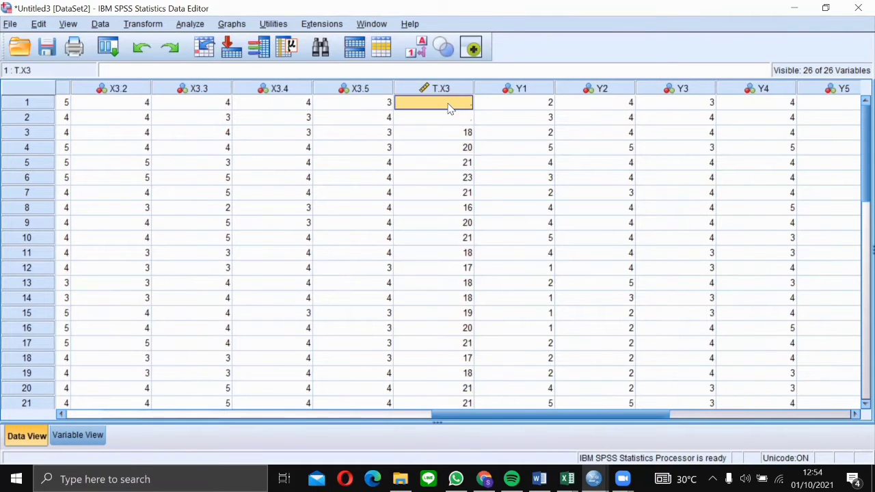
pyautogui.doubleClick(464, 104)
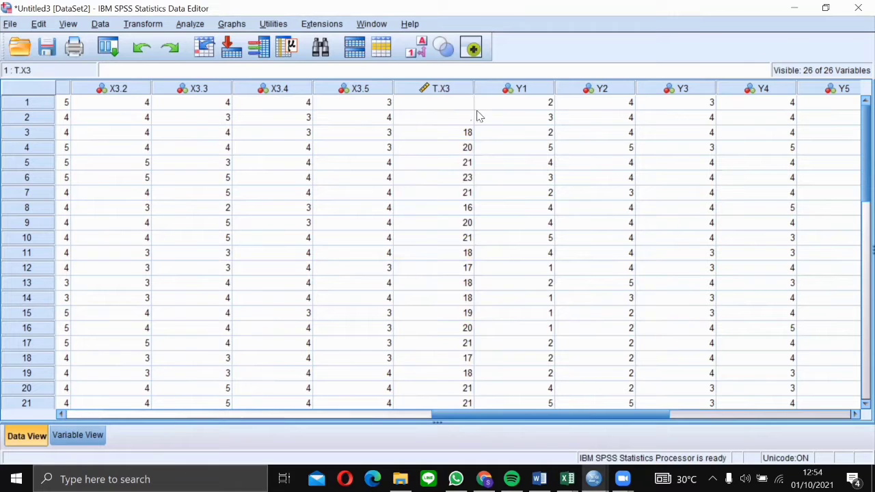
pyautogui.click(462, 122)
pyautogui.click(465, 106)
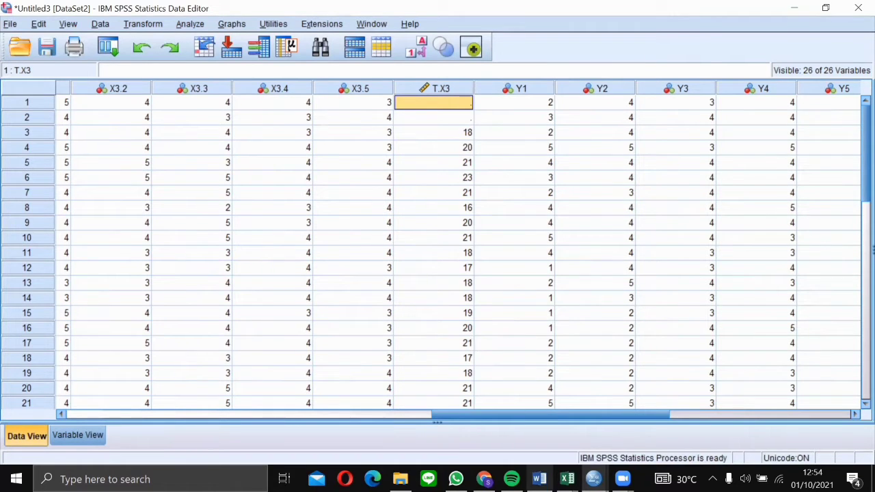
# Step: Switch to the Data Primer workbook in Excel and examine how the filled T.X3 cells are calculated compared with the empty T2
pyautogui.moveTo(567, 479)
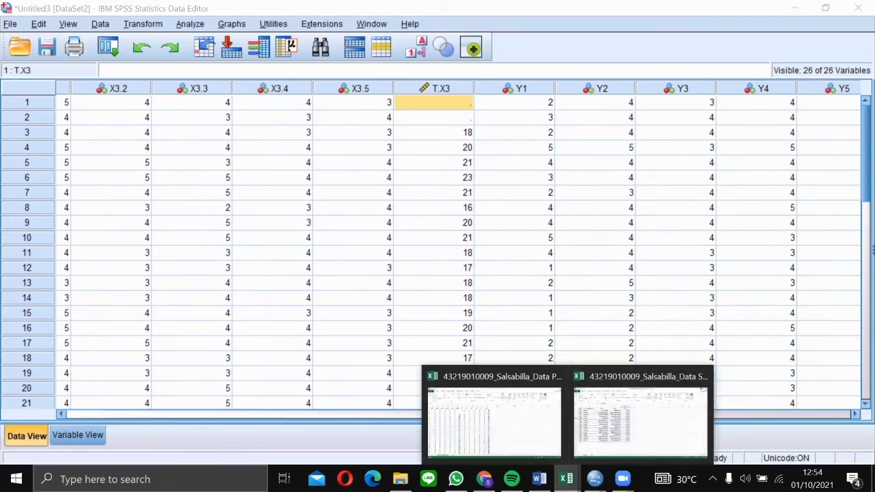
pyautogui.click(550, 411)
pyautogui.click(202, 147)
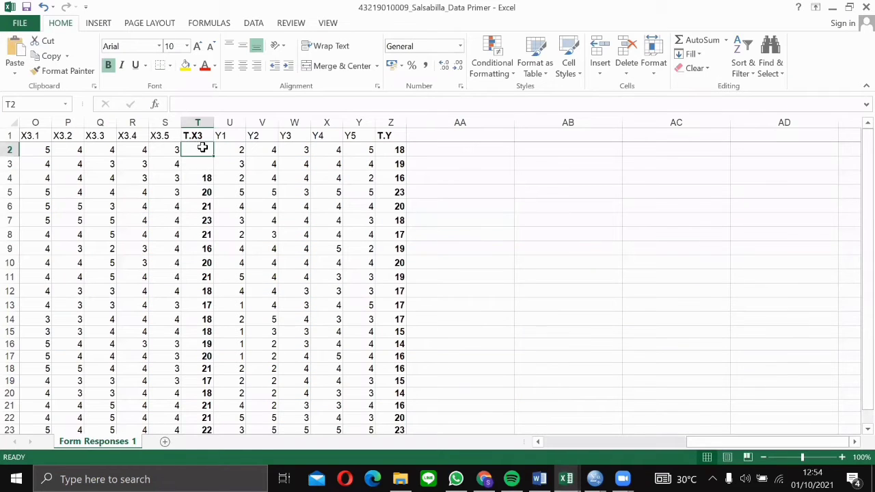
pyautogui.click(199, 192)
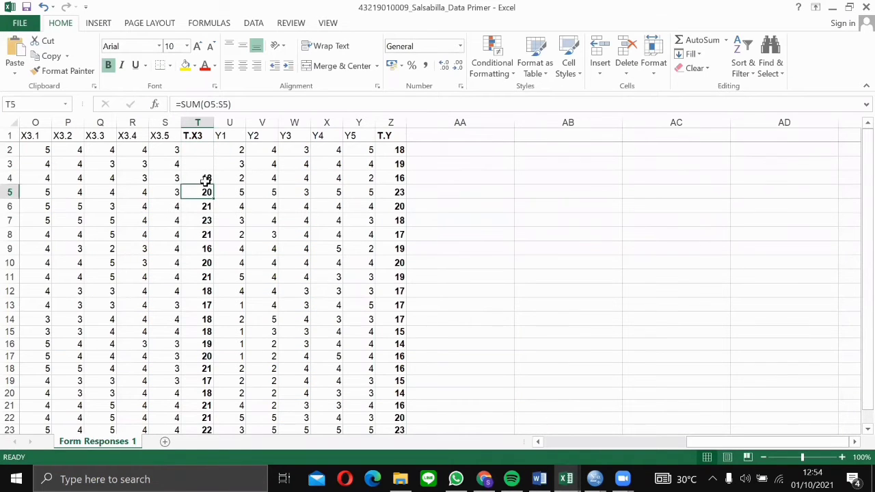
pyautogui.click(206, 175)
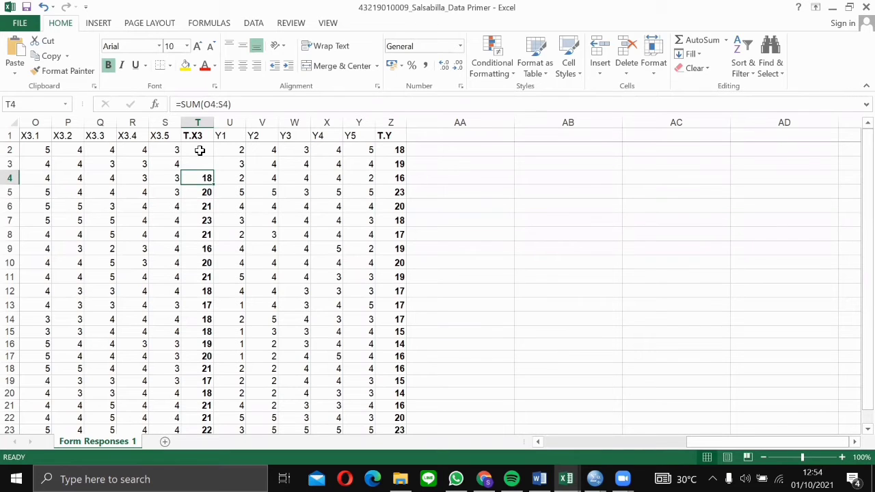
pyautogui.click(200, 152)
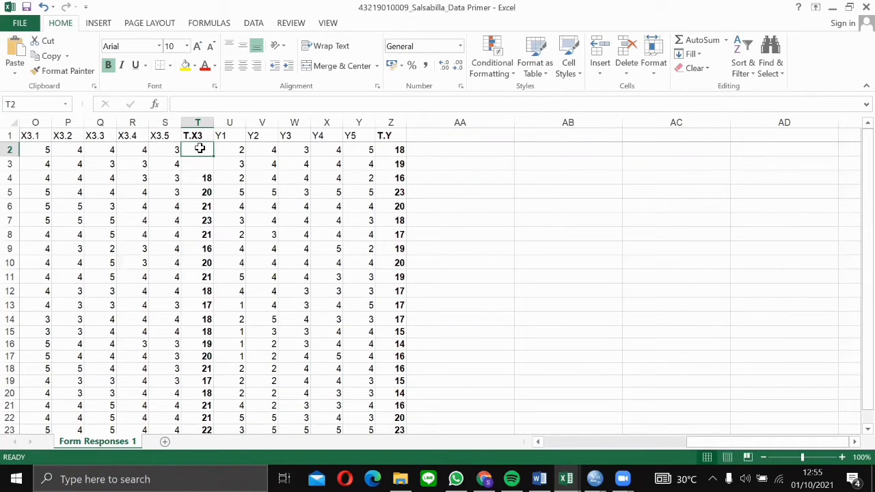
# Step: Enter =SUM(O2:S2) in T2 to total the first respondent's X3 answers, and copy the formula down to T3
pyautogui.doubleClick(199, 148)
pyautogui.write('=SUM(')
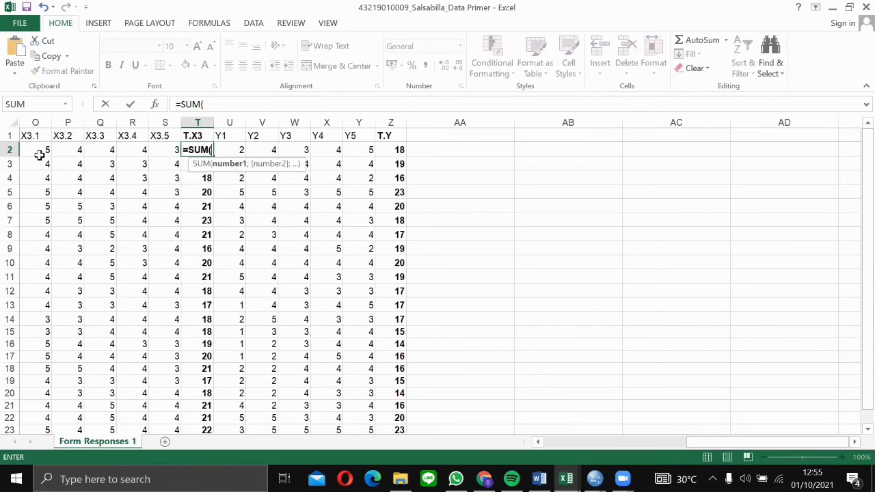
pyautogui.moveTo(39, 151); pyautogui.dragTo(160, 149)
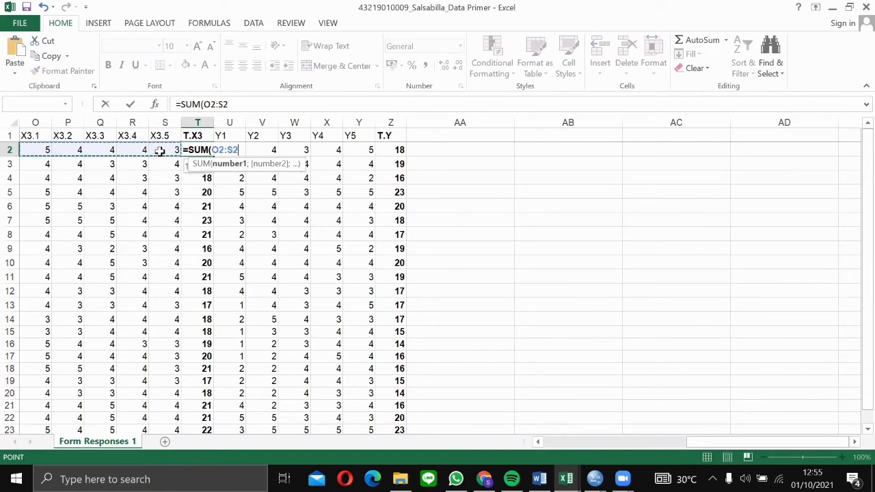
pyautogui.press('Return')
pyautogui.press('Return')
pyautogui.click(196, 143)
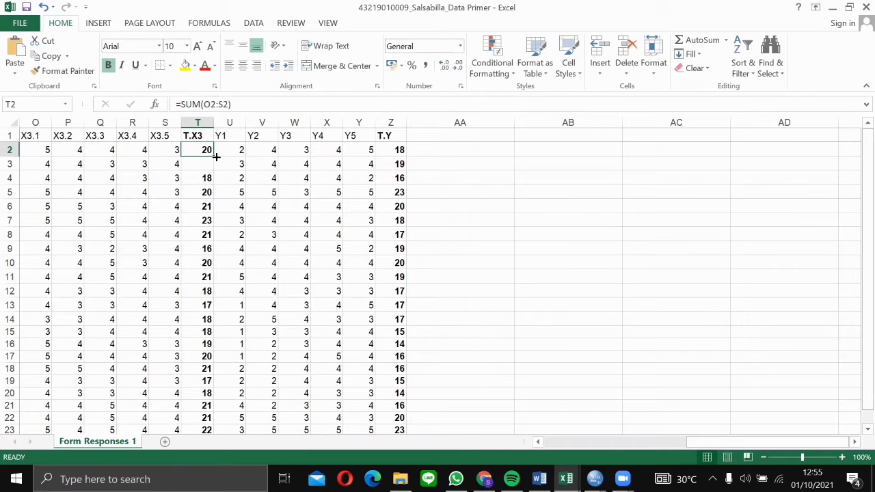
pyautogui.moveTo(214, 157); pyautogui.dragTo(213, 167)
pyautogui.click(194, 152)
# Step: Return to the SPSS case data and enter T.X3 totals of 20 for case 1 and 18 for case 2
pyautogui.click(832, 7)
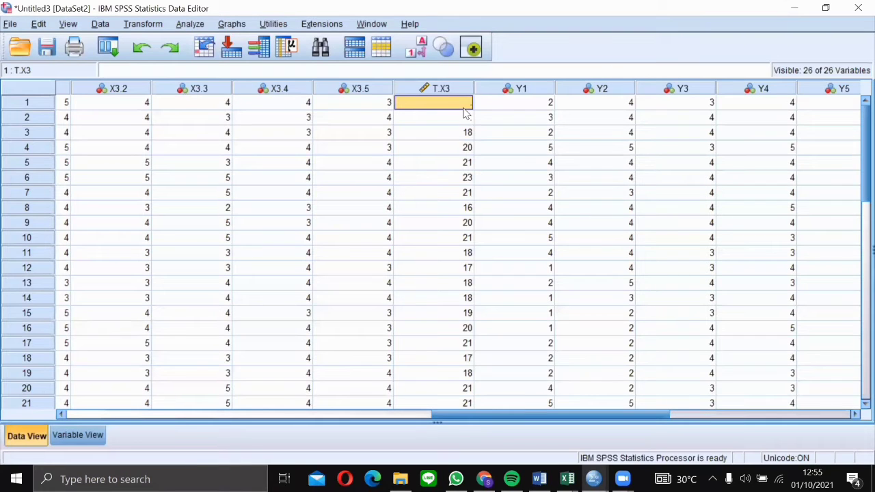
pyautogui.write('20')
pyautogui.press('Return')
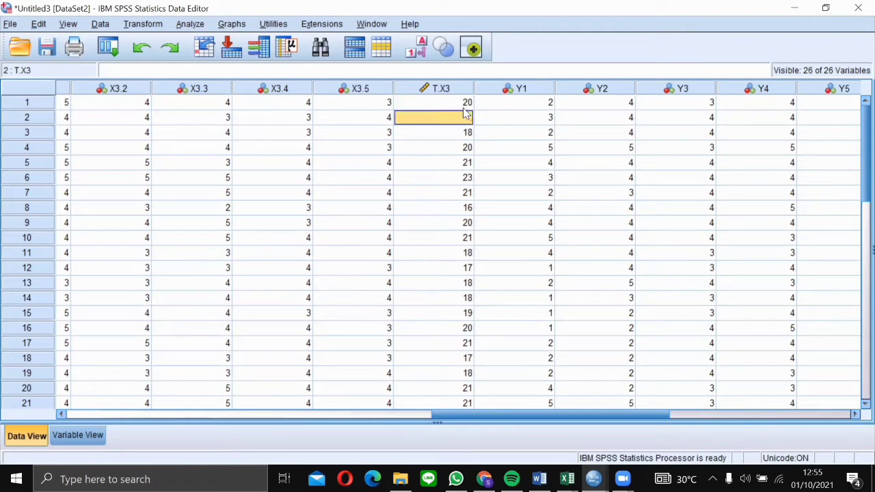
pyautogui.write('18')
pyautogui.press('Return')
# Step: Review the case data down to the last respondent and across the variables from NamaLengkap to the X2 items
pyautogui.press('Down')
pyautogui.press('Down')
pyautogui.press('Down')
pyautogui.press('Down')
pyautogui.press('Down')
pyautogui.press('Down')
pyautogui.press('Down')
pyautogui.press('Down')
pyautogui.press('Down')
pyautogui.press('Down')
pyautogui.press('Down')
pyautogui.press('Down')
pyautogui.press('Down')
pyautogui.press('Down')
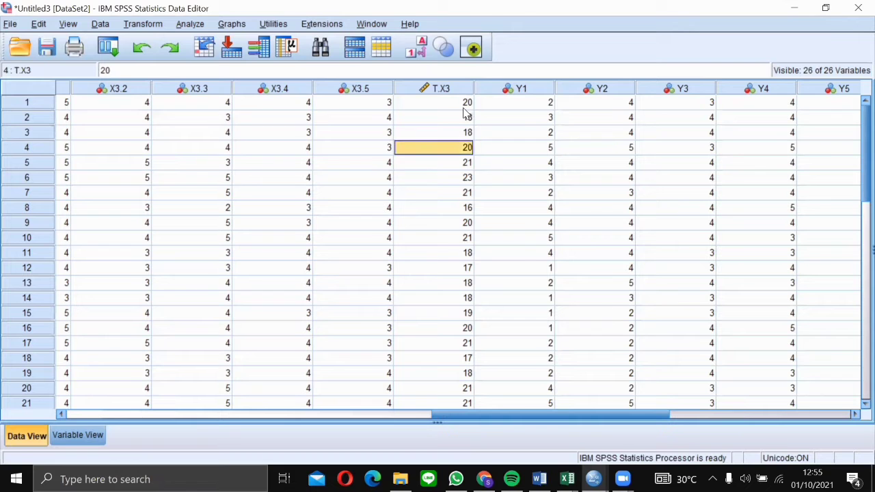
pyautogui.press('Down')
pyautogui.press('Down')
pyautogui.press('Down')
pyautogui.press('Down')
pyautogui.press('Down')
pyautogui.press('Down')
pyautogui.press('Down')
pyautogui.press('Down')
pyautogui.press('Down')
pyautogui.press('Down')
pyautogui.press('Down')
pyautogui.press('Down')
pyautogui.press('Down')
pyautogui.press('Down')
pyautogui.press('Down')
pyautogui.press('Left')
pyautogui.press('Left')
pyautogui.press('Left')
pyautogui.press('Left')
pyautogui.press('Left')
pyautogui.press('Left')
pyautogui.press('Left')
pyautogui.press('Left')
pyautogui.press('Left')
pyautogui.press('Left')
pyautogui.press('Left')
pyautogui.press('Left')
pyautogui.press('Left')
pyautogui.press('Left')
pyautogui.press('Left')
pyautogui.press('Left')
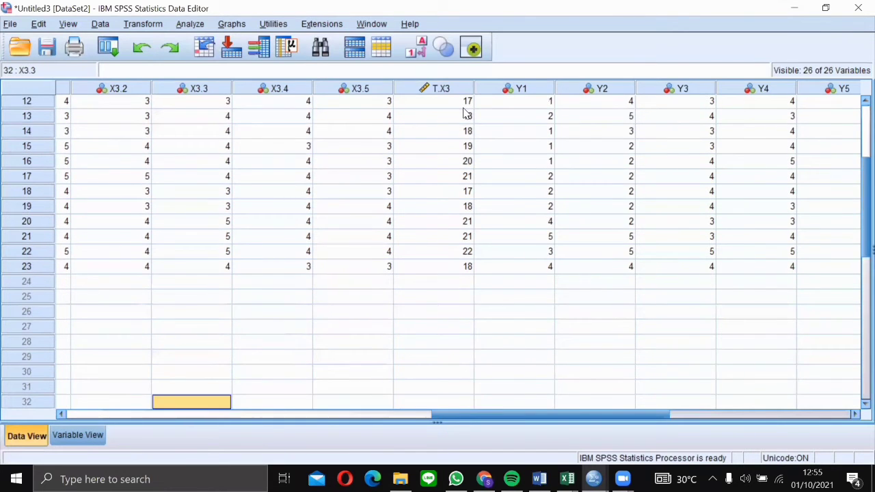
pyautogui.press('Left')
pyautogui.press('Left')
pyautogui.press('Left')
pyautogui.press('Up')
pyautogui.press('Up')
pyautogui.press('Up')
pyautogui.press('Up')
pyautogui.press('Up')
pyautogui.press('Up')
pyautogui.press('Up')
pyautogui.press('Up')
pyautogui.press('Up')
pyautogui.press('Up')
pyautogui.press('Up')
pyautogui.press('Up')
pyautogui.press('Up')
pyautogui.press('Up')
pyautogui.press('Up')
pyautogui.press('Up')
pyautogui.press('Up')
pyautogui.press('Up')
pyautogui.press('Up')
pyautogui.press('Up')
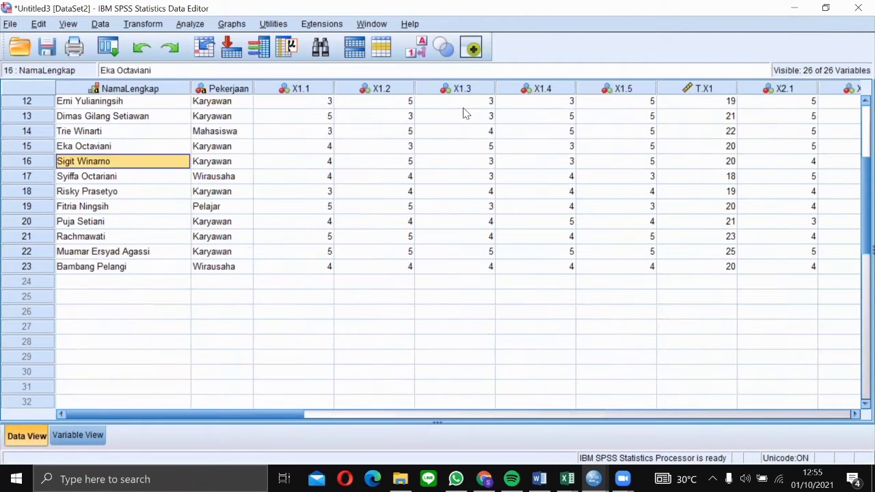
pyautogui.press('Down')
pyautogui.press('Down')
pyautogui.press('Down')
pyautogui.press('Down')
pyautogui.press('Down')
pyautogui.press('Down')
pyautogui.press('Down')
pyautogui.press('Down')
pyautogui.press('Down')
pyautogui.press('Down')
pyautogui.press('Down')
pyautogui.press('Down')
pyautogui.press('Down')
pyautogui.press('Down')
pyautogui.press('Down')
pyautogui.press('Down')
pyautogui.press('Down')
pyautogui.press('Down')
pyautogui.press('Down')
pyautogui.press('Up')
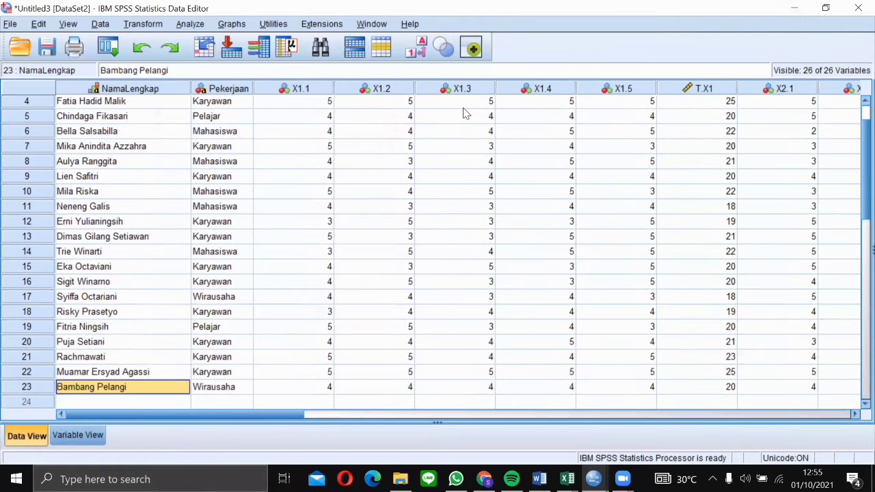
pyautogui.press('Up')
pyautogui.press('Up')
pyautogui.press('Up')
pyautogui.press('Up')
pyautogui.press('Up')
pyautogui.press('Up')
pyautogui.press('Up')
pyautogui.press('Up')
pyautogui.press('Up')
pyautogui.press('Up')
pyautogui.press('Up')
pyautogui.press('Up')
pyautogui.press('Up')
pyautogui.press('Up')
pyautogui.press('Up')
pyautogui.press('Up')
pyautogui.press('Up')
pyautogui.press('Up')
pyautogui.press('Up')
pyautogui.press('Up')
pyautogui.press('Up')
pyautogui.press('Up')
pyautogui.press('Down')
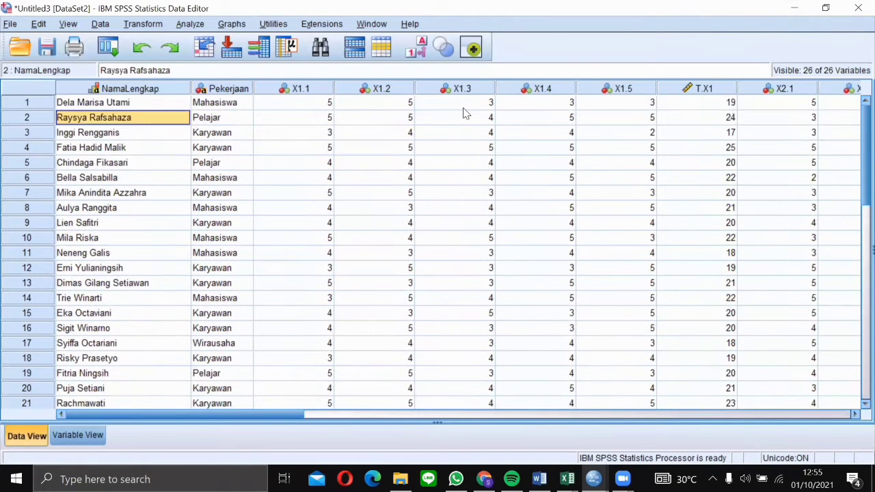
pyautogui.press('Right')
pyautogui.press('Right')
pyautogui.press('Right')
pyautogui.press('Right')
pyautogui.press('Right')
pyautogui.press('Right')
pyautogui.press('Right')
pyautogui.press('Right')
pyautogui.press('Right')
pyautogui.press('Right')
pyautogui.press('Right')
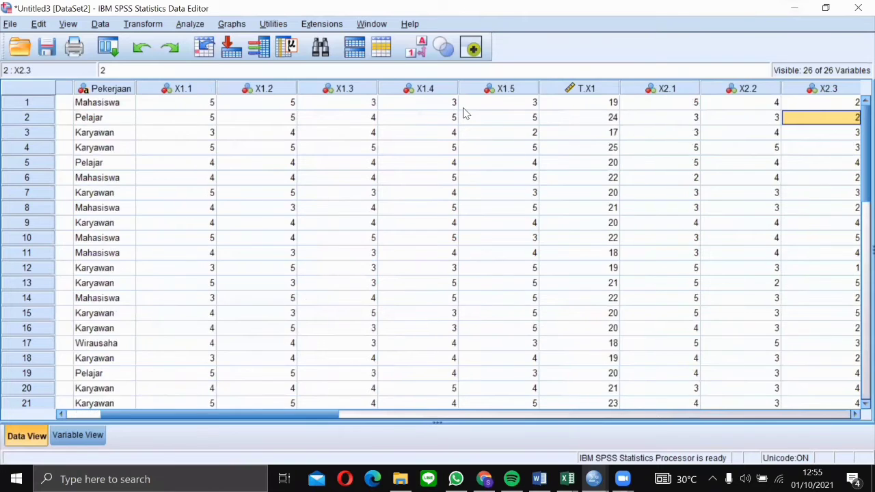
pyautogui.press('Right')
pyautogui.press('Left')
pyautogui.press('Left')
pyautogui.press('Left')
pyautogui.press('Left')
pyautogui.press('Left')
pyautogui.press('Left')
pyautogui.press('Left')
pyautogui.press('Left')
pyautogui.press('Left')
pyautogui.press('Left')
pyautogui.press('Left')
pyautogui.press('Left')
pyautogui.press('Left')
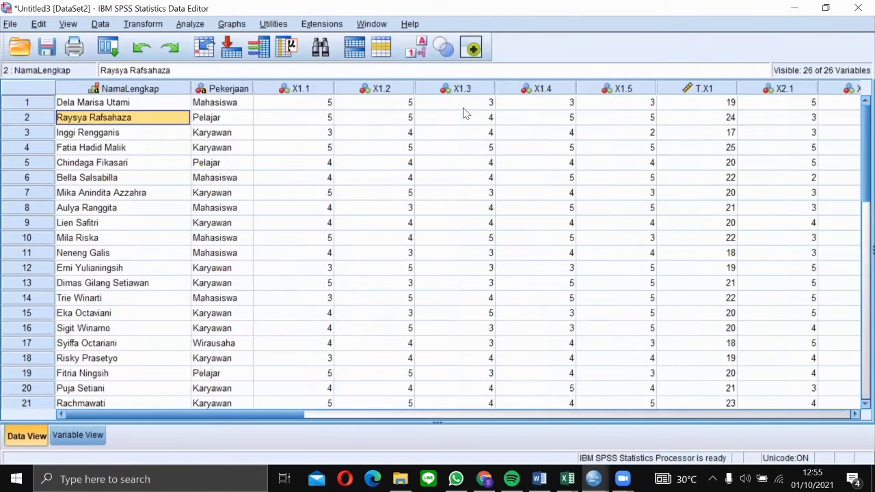
# Step: Set up a Frequencies analysis in the variable definitions view with the total variables T.X1, T.X2, T.X3 and T.Y
pyautogui.click(75, 437)
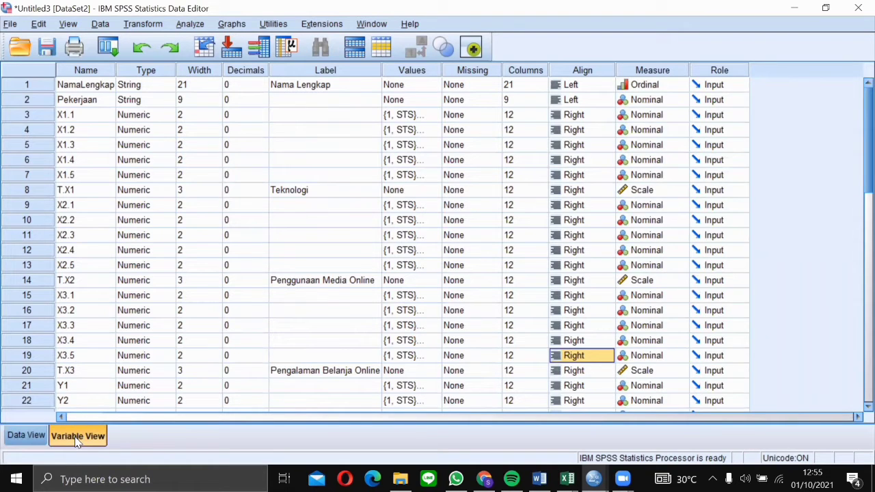
pyautogui.click(188, 24)
pyautogui.moveTo(238, 61)
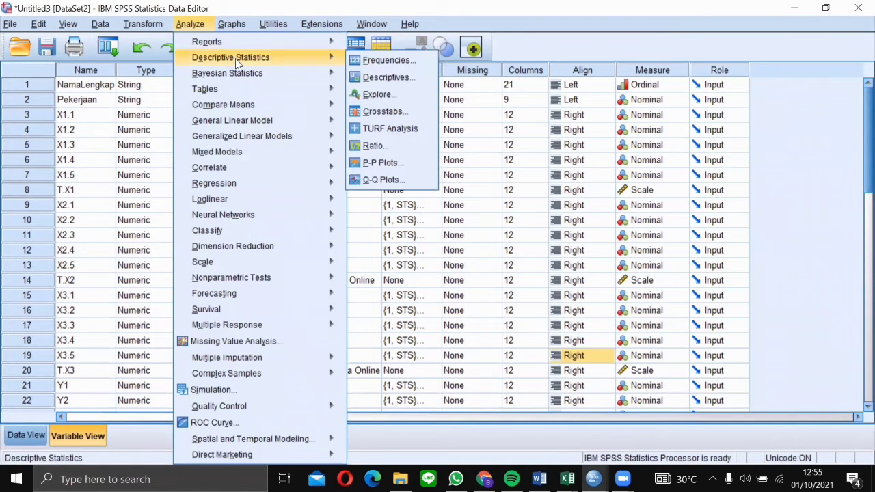
pyautogui.click(360, 64)
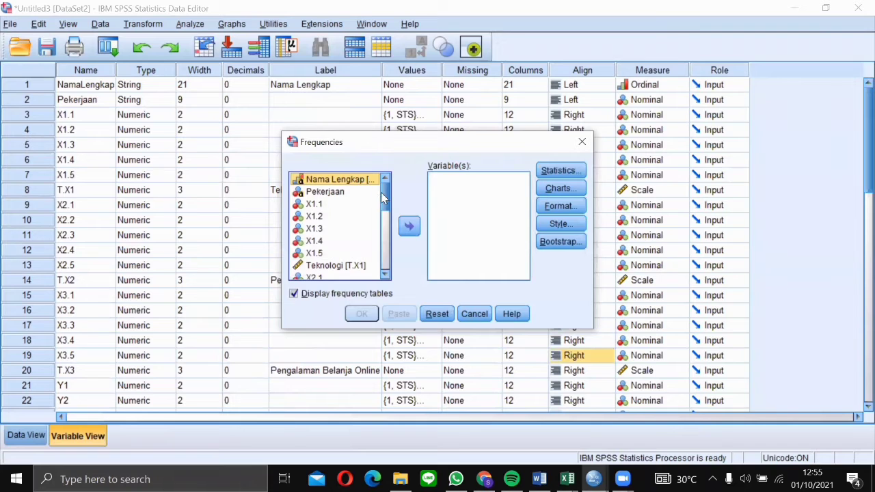
pyautogui.doubleClick(356, 269)
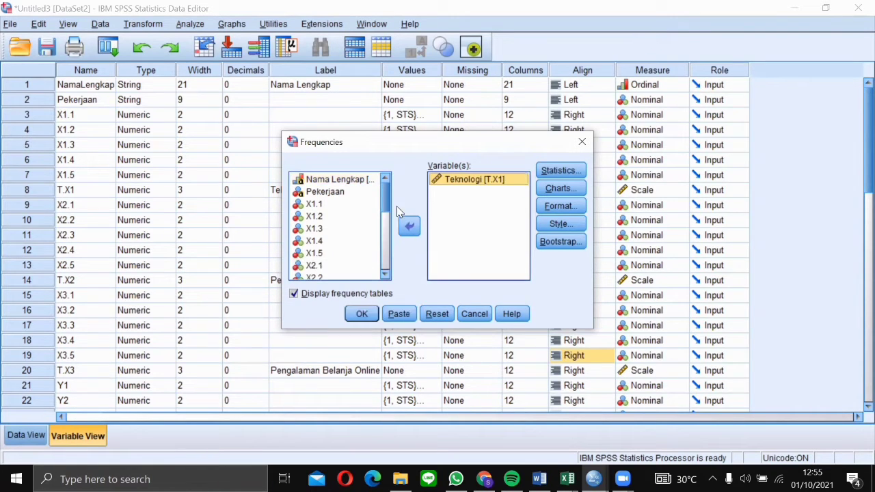
pyautogui.moveTo(383, 200); pyautogui.dragTo(376, 271)
pyautogui.doubleClick(356, 219)
pyautogui.doubleClick(356, 214)
pyautogui.doubleClick(368, 273)
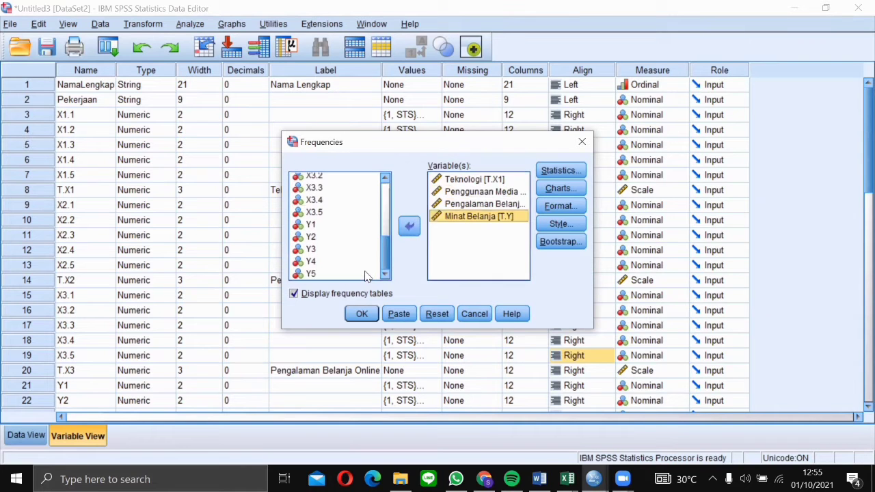
# Step: Include mean, median, minimum, maximum, range and standard deviation in the Frequencies statistics
pyautogui.click(553, 173)
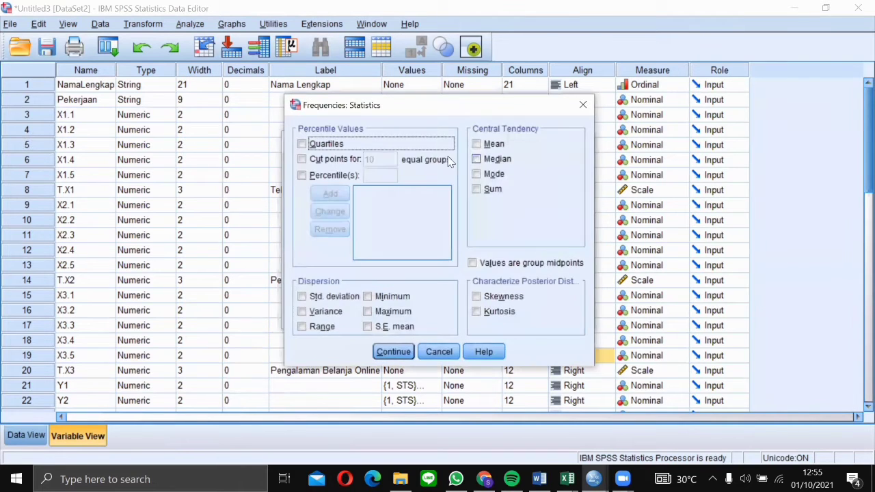
pyautogui.click(477, 145)
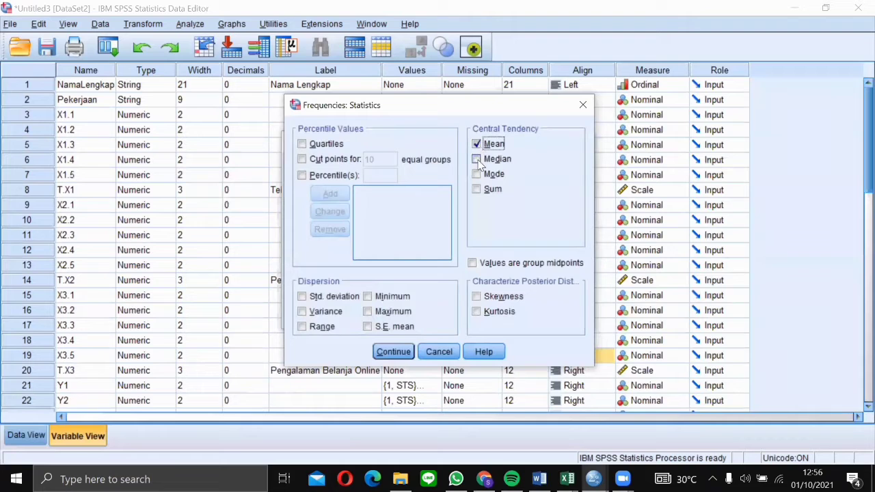
pyautogui.click(478, 159)
pyautogui.click(369, 296)
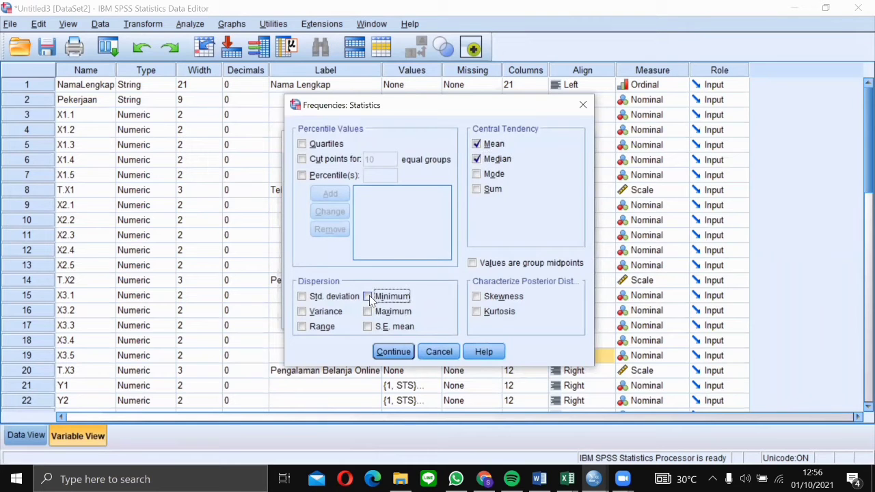
pyautogui.click(368, 312)
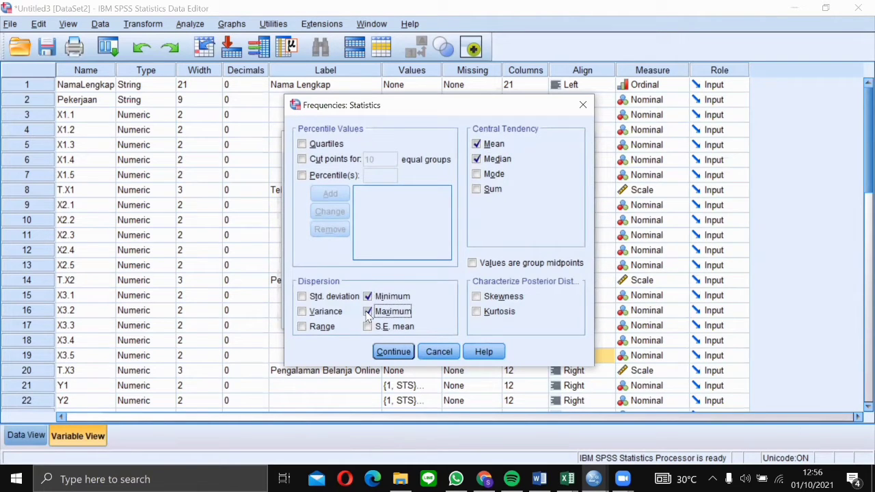
pyautogui.click(302, 326)
pyautogui.click(303, 296)
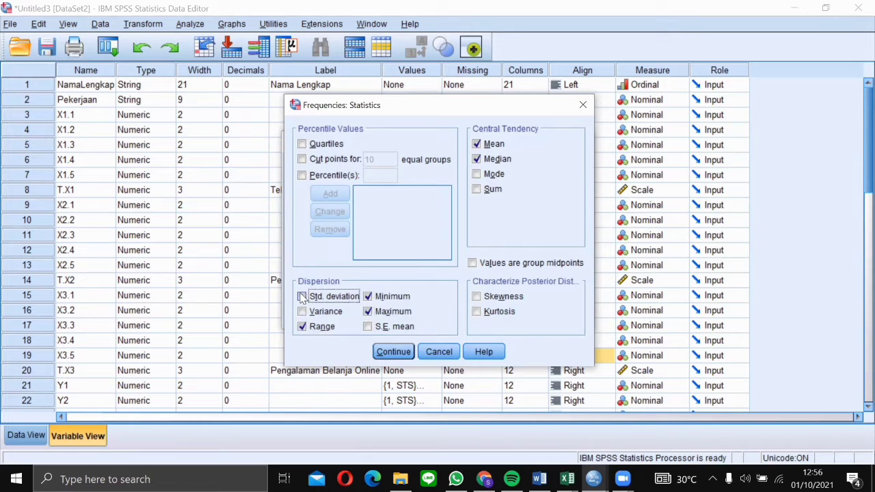
pyautogui.click(403, 352)
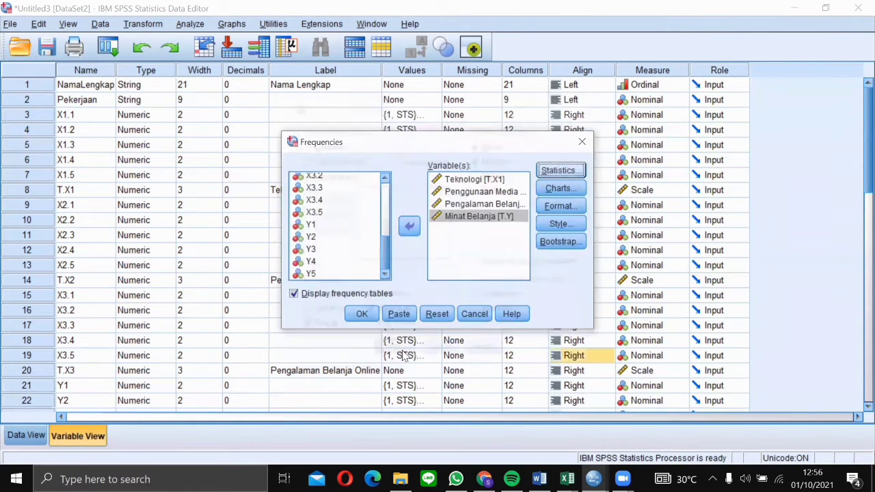
# Step: Add bar charts to the Frequencies analysis and run it
pyautogui.click(562, 189)
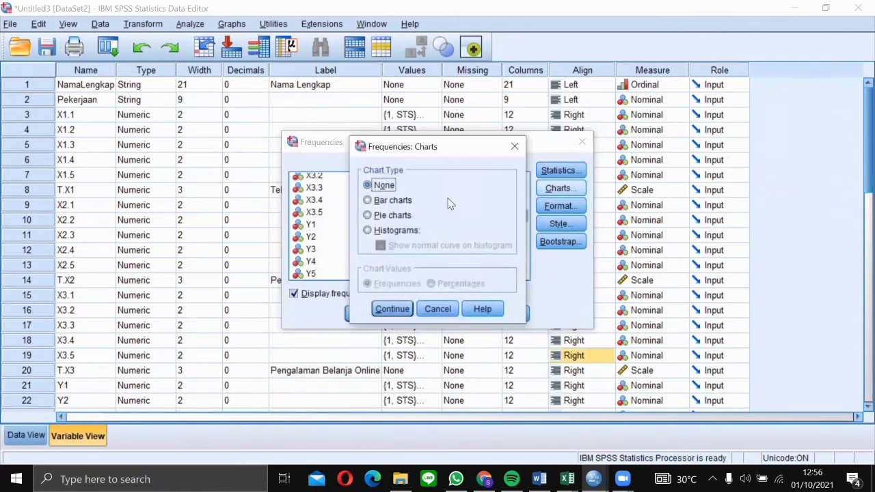
pyautogui.click(400, 202)
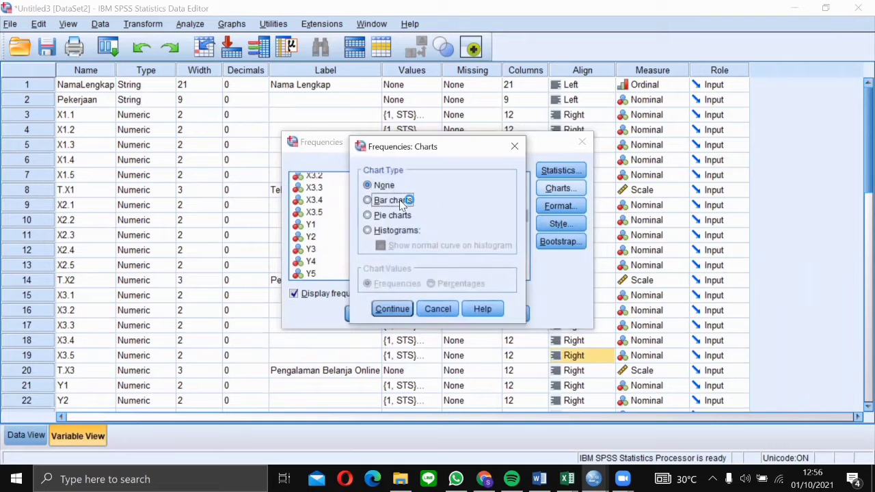
pyautogui.click(393, 311)
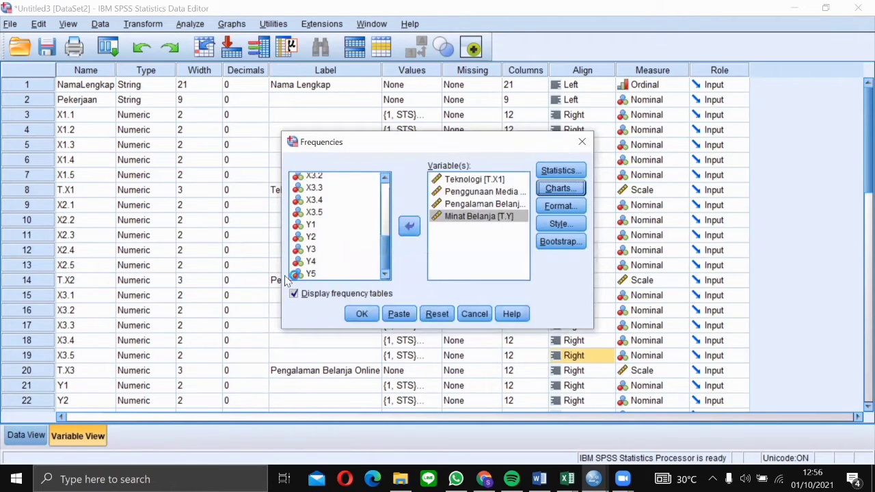
pyautogui.click(363, 316)
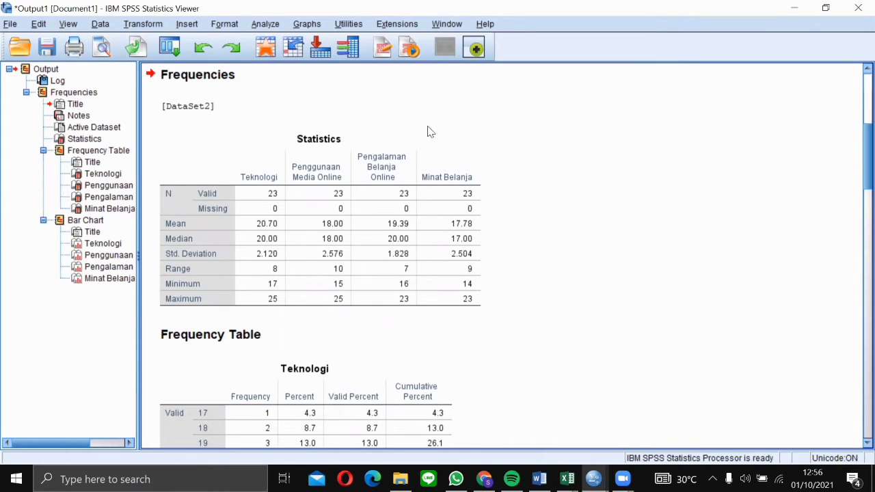
# Step: Examine the Frequencies output, from the Statistics summary through each total's frequency table to the bar charts, and return to the log
pyautogui.click(241, 166)
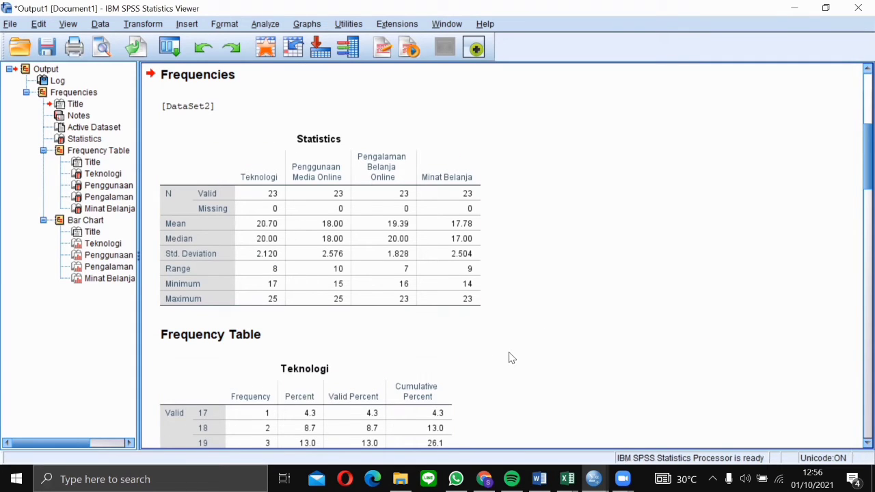
pyautogui.press('Down')
pyautogui.press('Down')
pyautogui.scroll(-3, 512, 358)
pyautogui.scroll(-5, 512, 357)
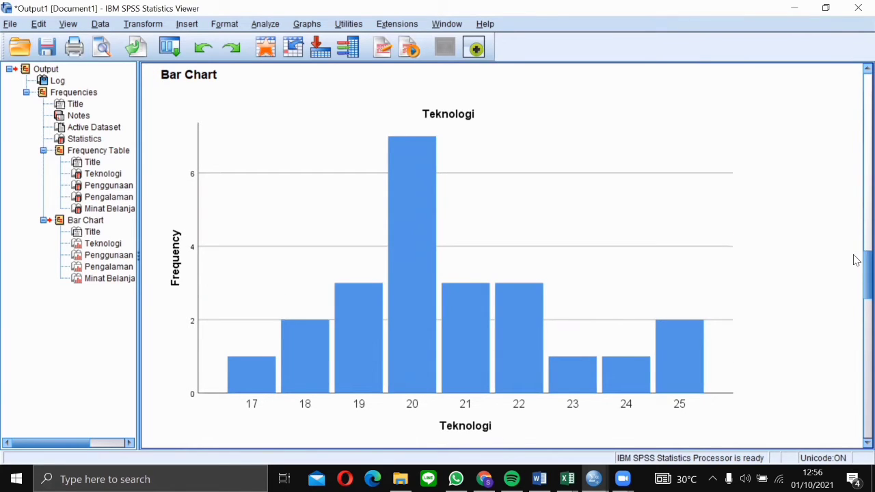
pyautogui.moveTo(854, 267); pyautogui.dragTo(829, 235)
pyautogui.click(269, 309)
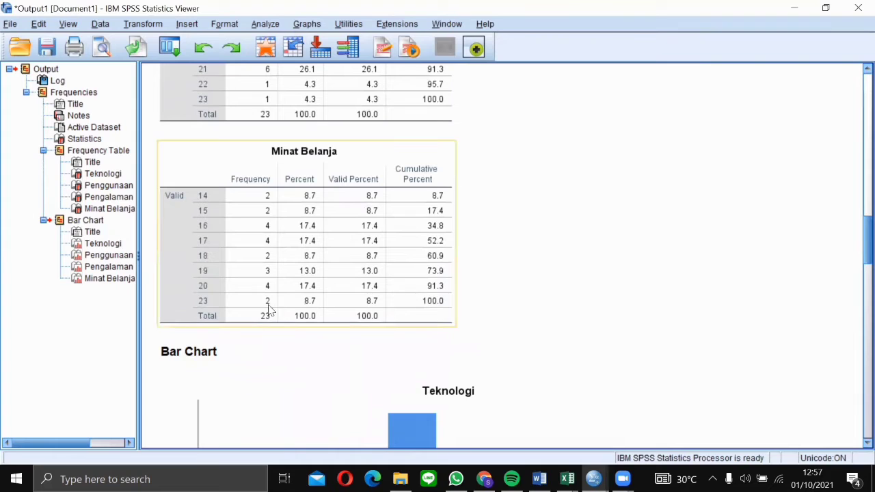
pyautogui.click(221, 135)
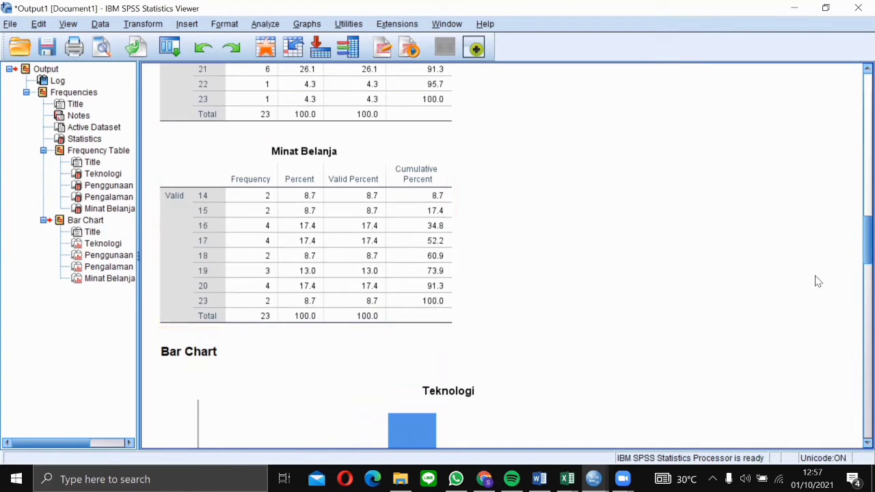
pyautogui.moveTo(856, 267); pyautogui.dragTo(857, 194)
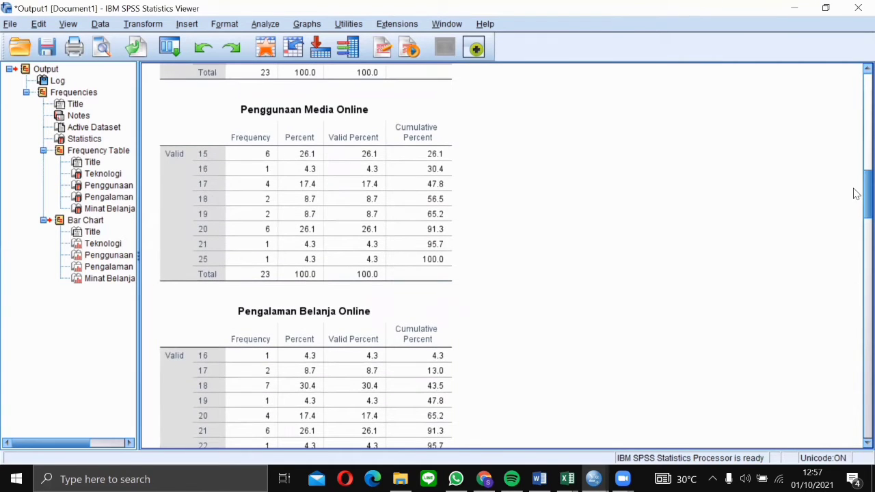
pyautogui.moveTo(857, 156); pyautogui.dragTo(851, 272)
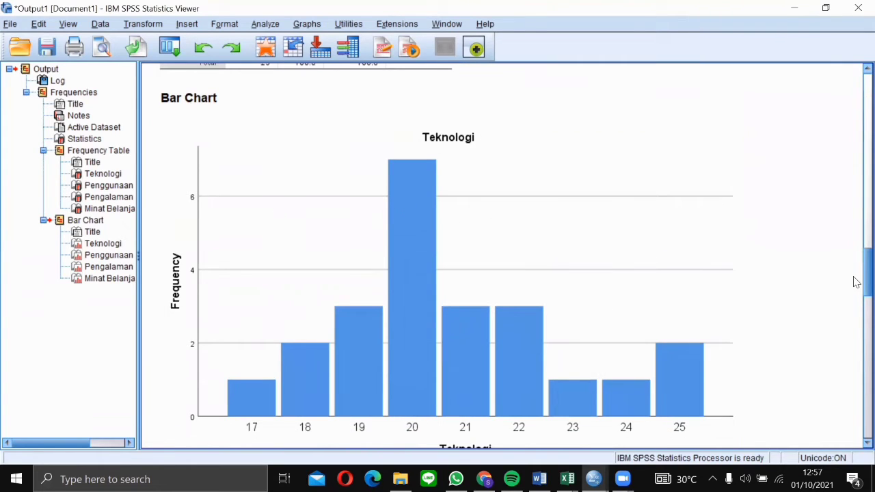
pyautogui.moveTo(856, 281); pyautogui.dragTo(744, 108)
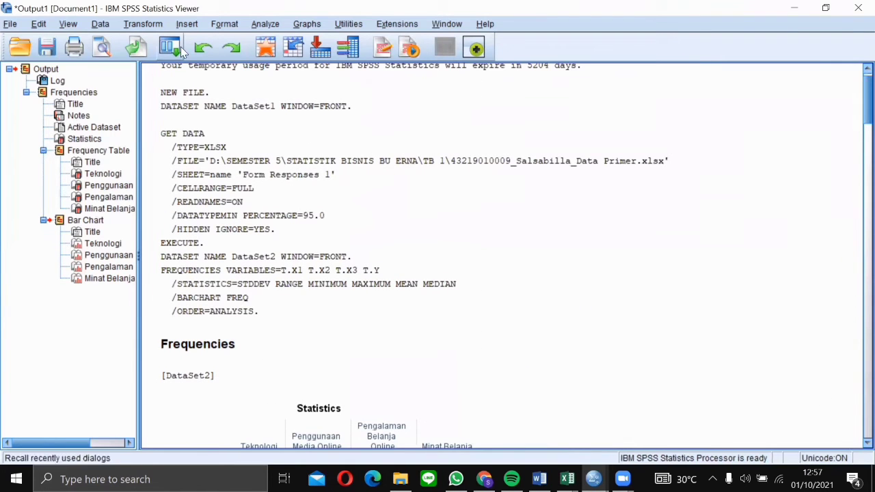
# Step: Save the output in the TB 1 folder as the viewer file Hasil Output Data Primer, and close the output viewer
pyautogui.click(10, 25)
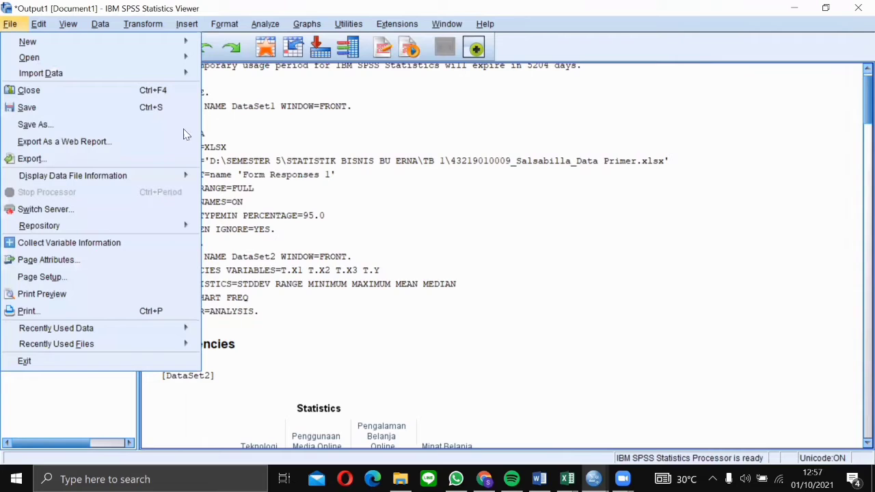
pyautogui.click(520, 231)
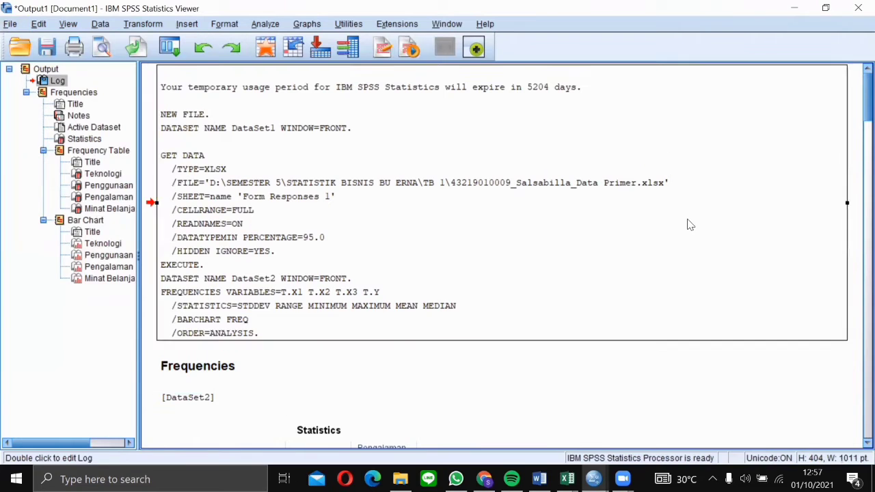
pyautogui.click(46, 48)
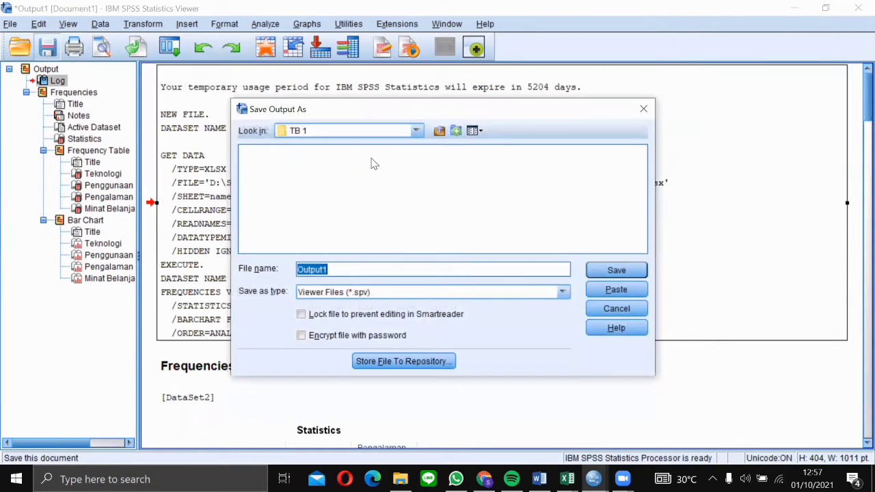
pyautogui.click(345, 271)
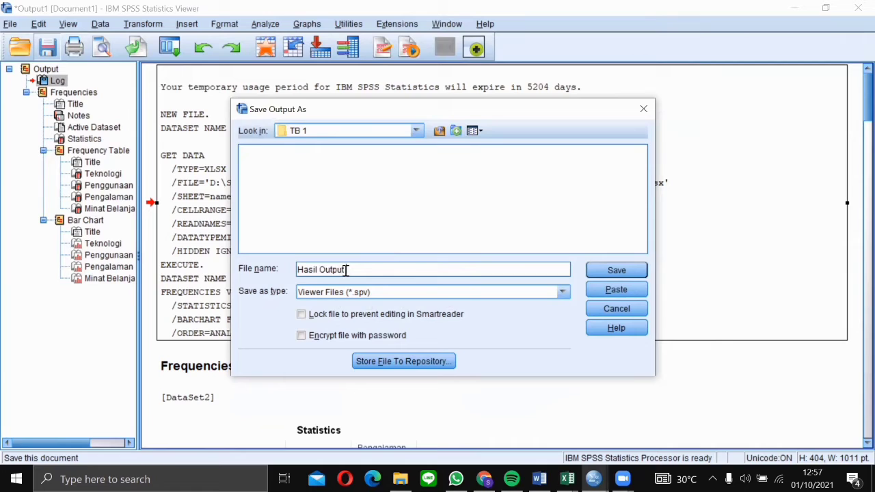
pyautogui.write('Data Primer')
pyautogui.click(624, 274)
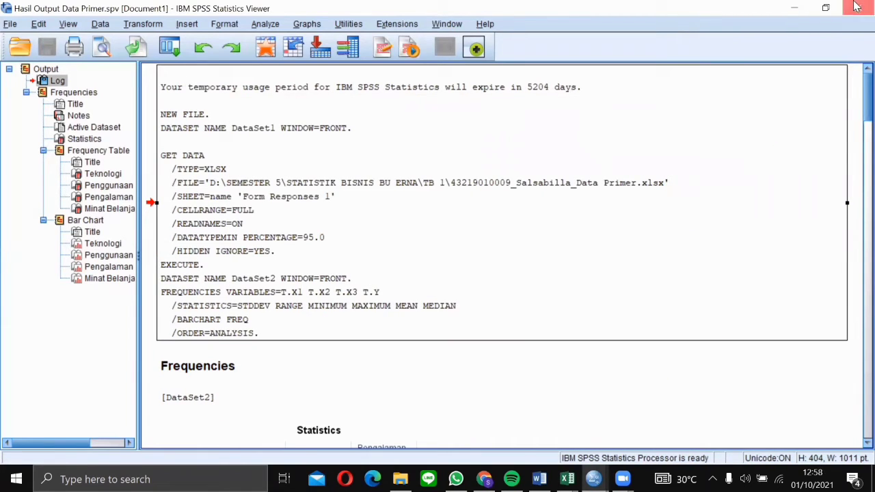
pyautogui.click(857, 6)
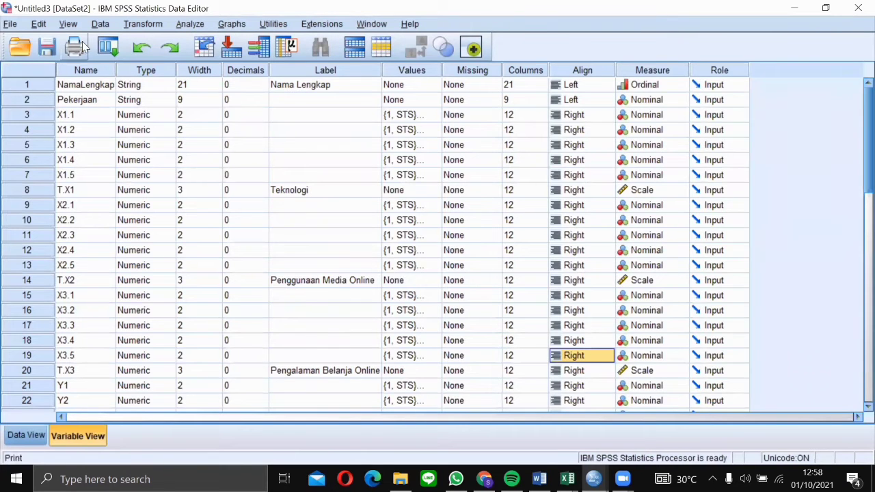
# Step: Save the dataset in the TB 1 folder as the SPSS Statistics file SPSS Data Primer
pyautogui.click(47, 48)
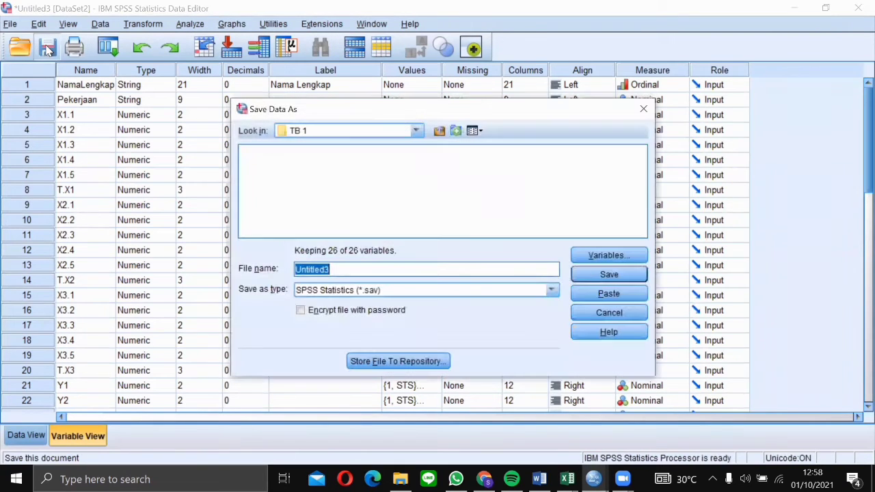
pyautogui.press('BackSpace')
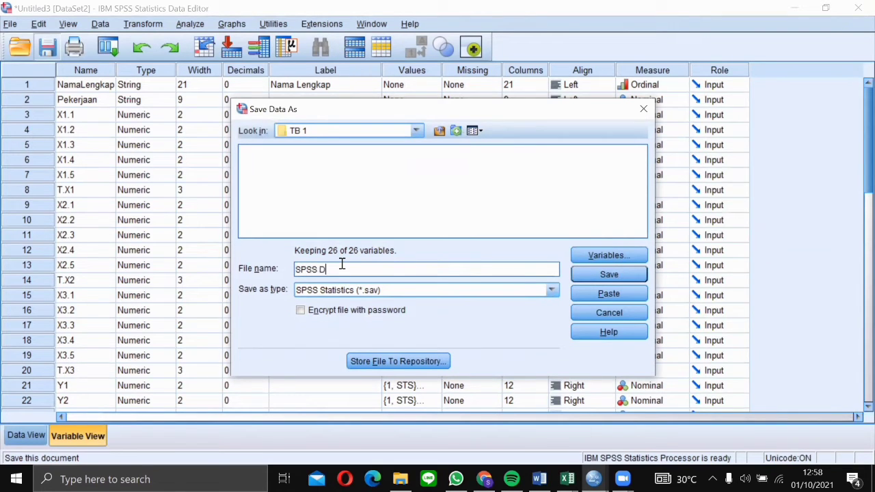
pyautogui.write('SPSS Data Primer')
pyautogui.click(627, 273)
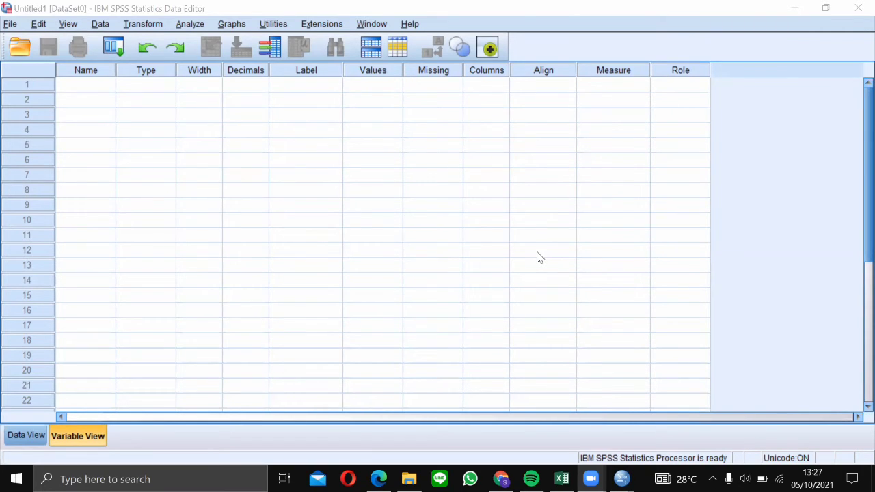
# Step: Switch to the Data Sekunder workbook in Excel and examine the Perusahaan entries for 2017
pyautogui.click(795, 8)
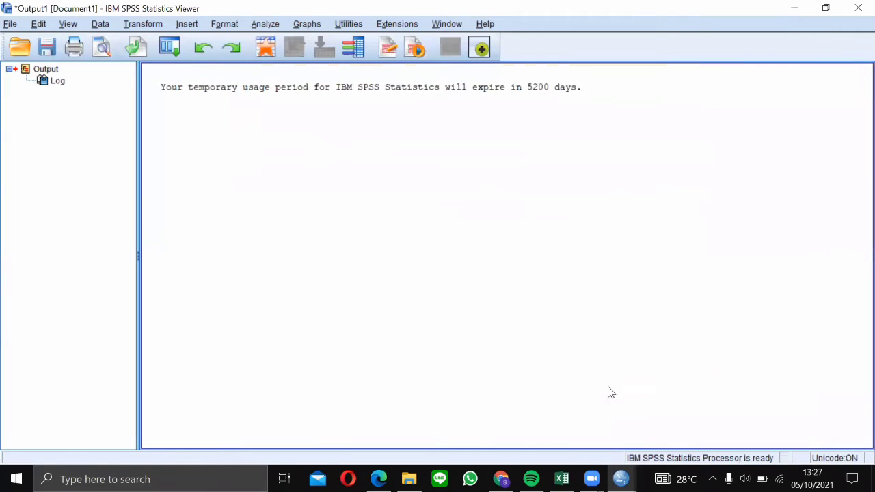
pyautogui.click(561, 479)
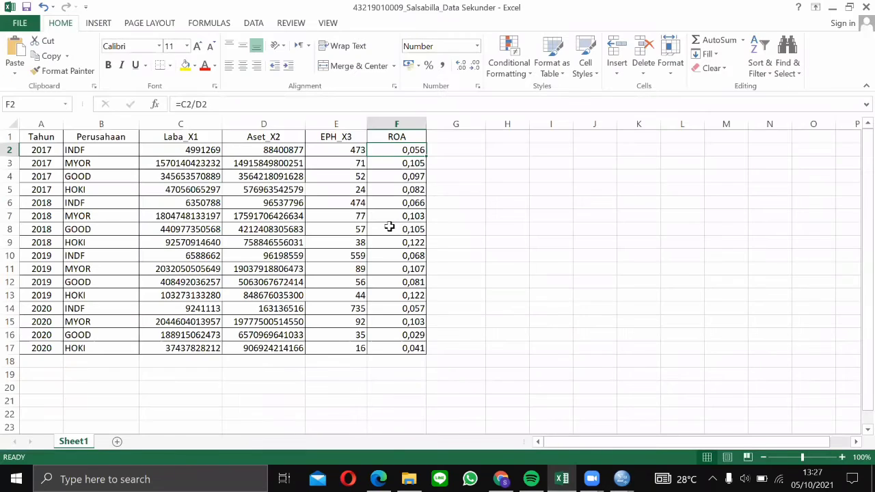
pyautogui.press('Left')
pyautogui.press('Left')
pyautogui.press('Left')
pyautogui.press('Left')
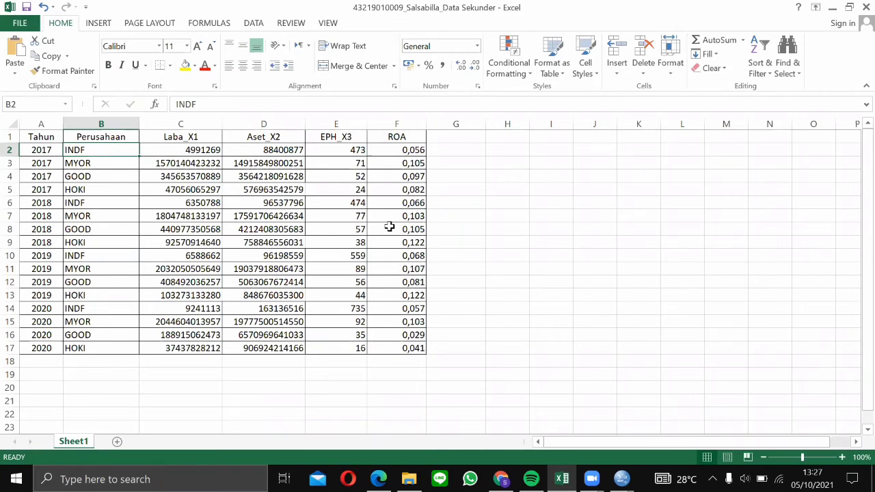
pyautogui.press('Down')
pyautogui.press('Down')
pyautogui.press('Down')
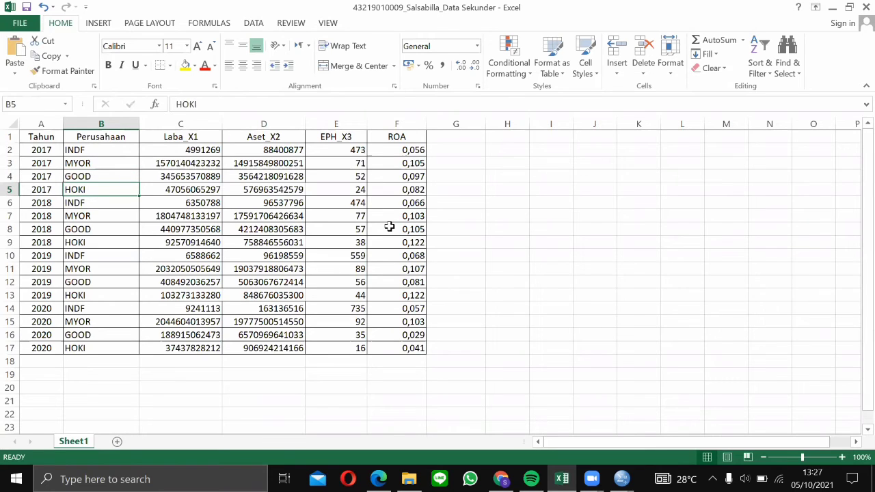
# Step: Examine the years in the Tahun column and the ROA formula for the first 2017 row, and close the Excel workbook
pyautogui.press('Left')
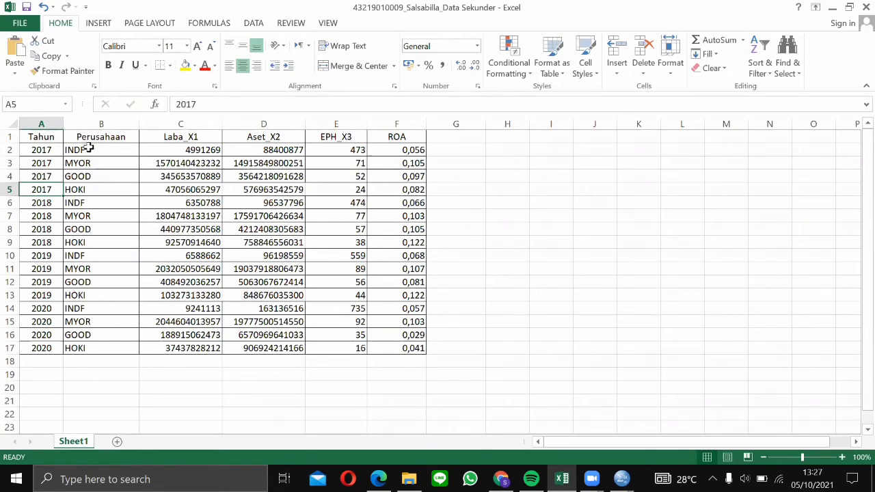
pyautogui.click(38, 335)
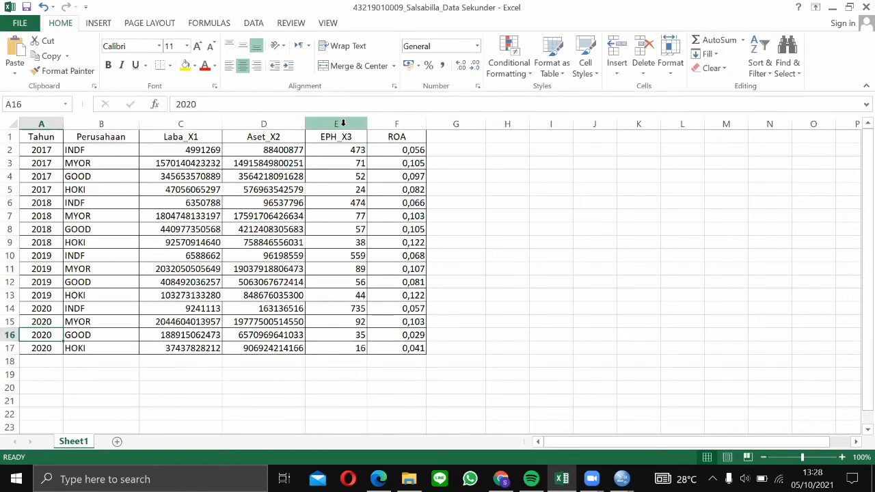
pyautogui.click(394, 148)
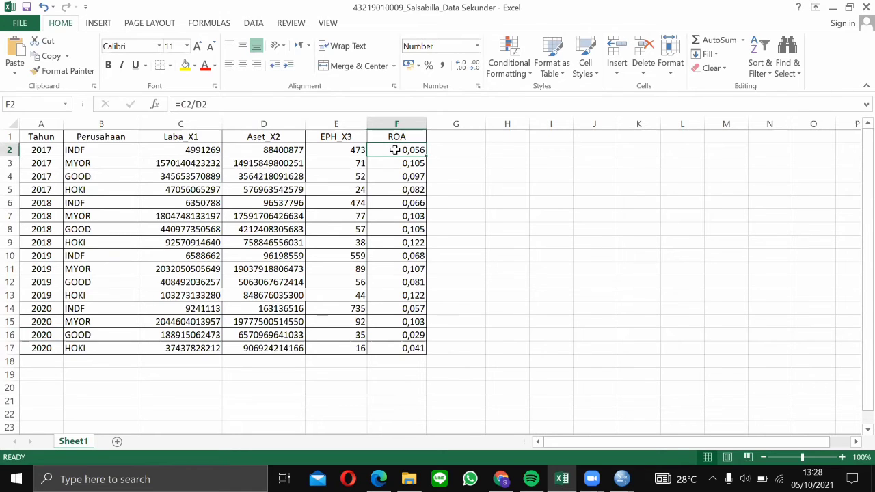
pyautogui.click(866, 7)
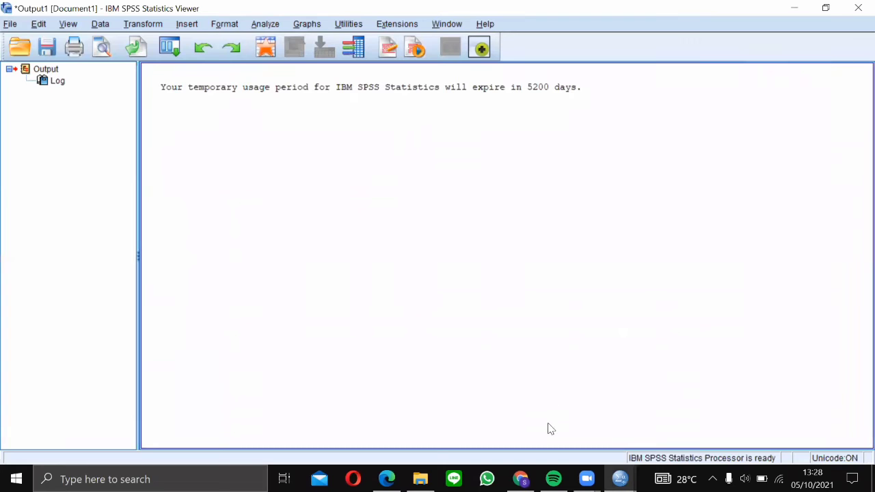
# Step: Switch to the empty SPSS dataset and import Sheet1 of the Data Sekunder Excel workbook, reading variable names from the first row
pyautogui.click(620, 479)
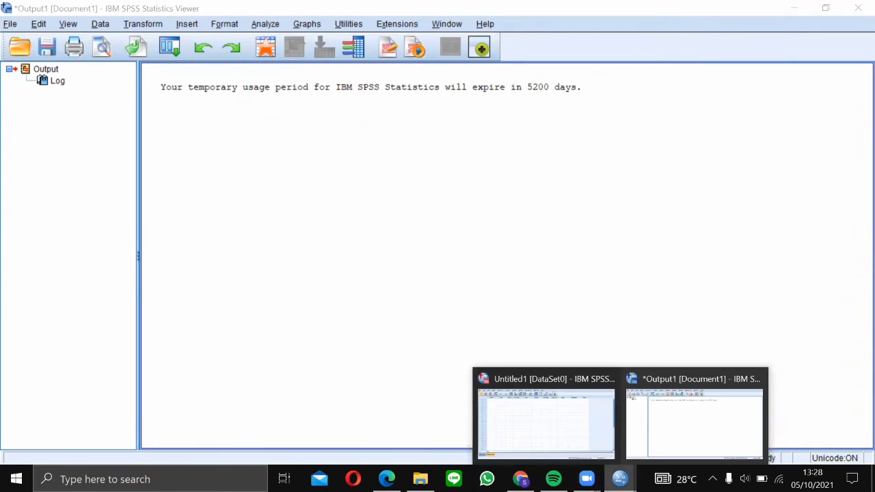
pyautogui.click(592, 430)
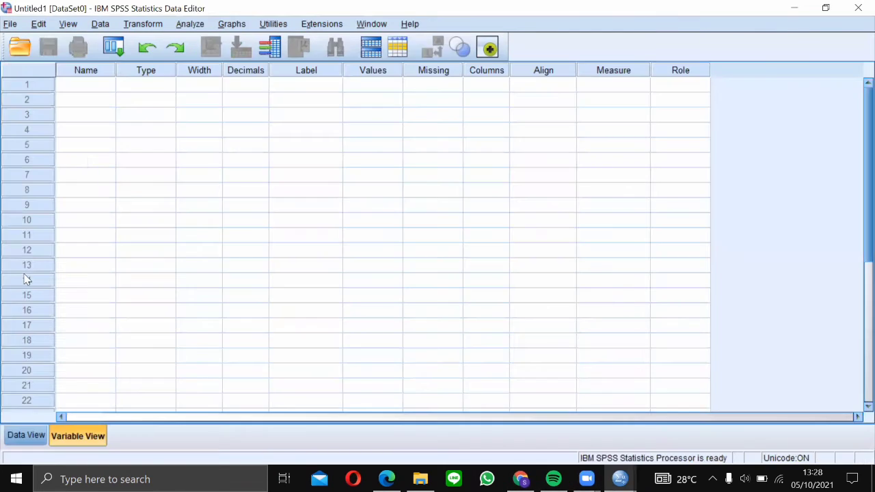
pyautogui.click(15, 434)
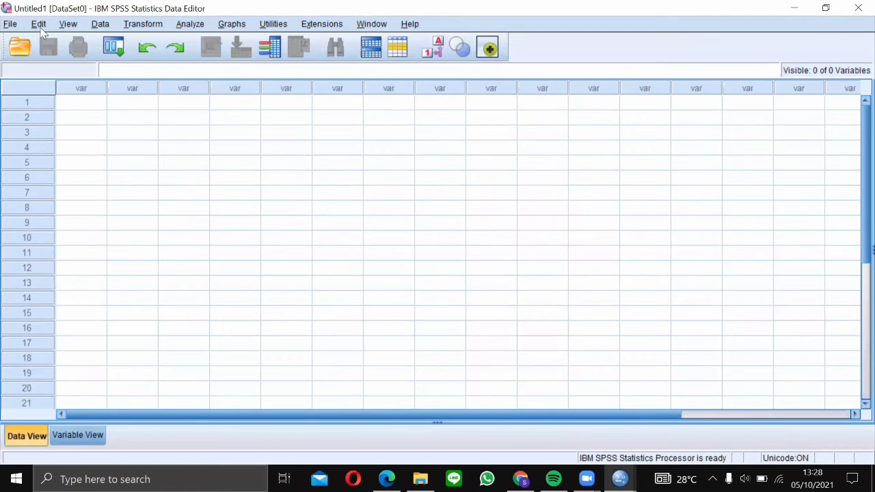
pyautogui.click(12, 26)
pyautogui.moveTo(56, 74)
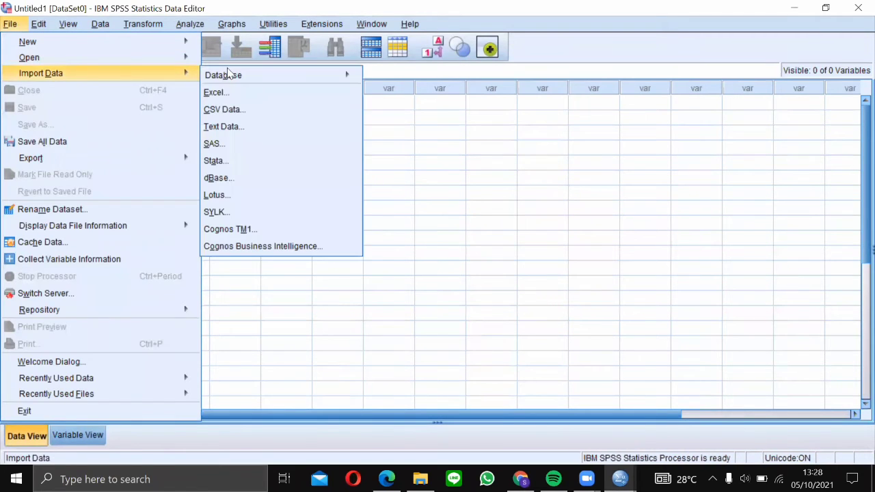
pyautogui.click(231, 94)
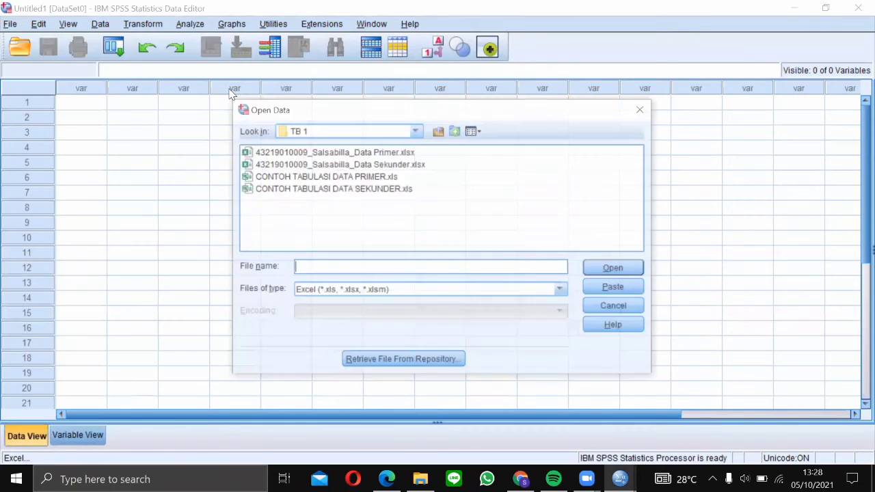
pyautogui.doubleClick(381, 166)
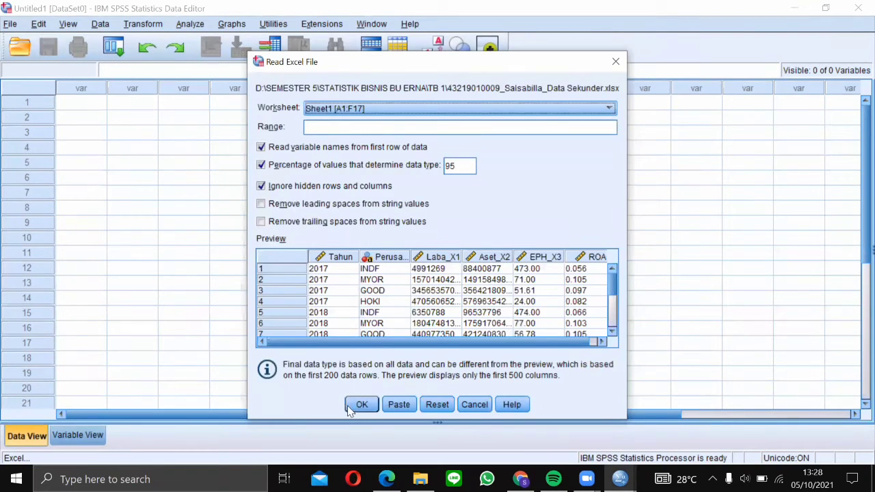
pyautogui.click(360, 405)
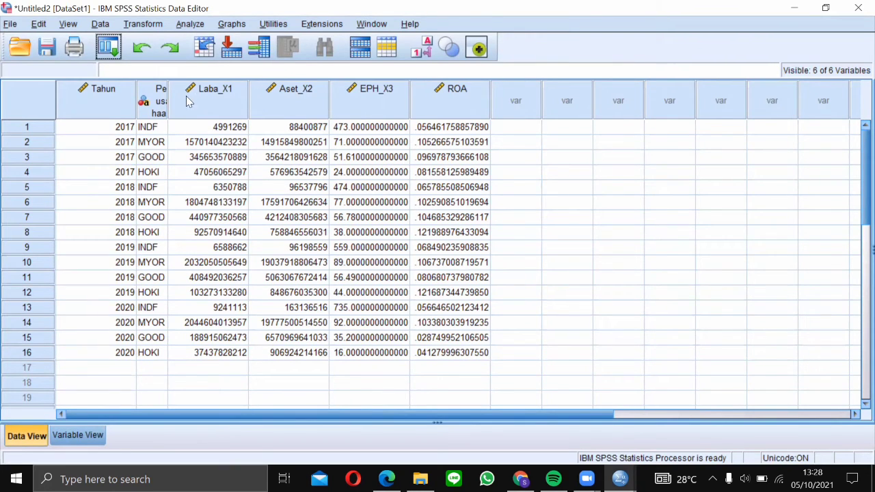
# Step: Widen the Perusahaan data column, and set the decimals of both ROA and EPH_X3 to 2
pyautogui.moveTo(167, 96); pyautogui.dragTo(242, 99)
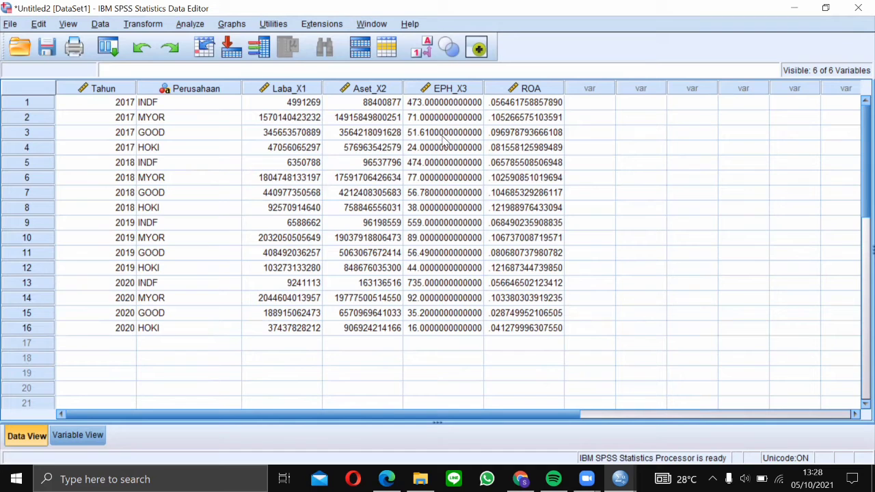
pyautogui.click(71, 436)
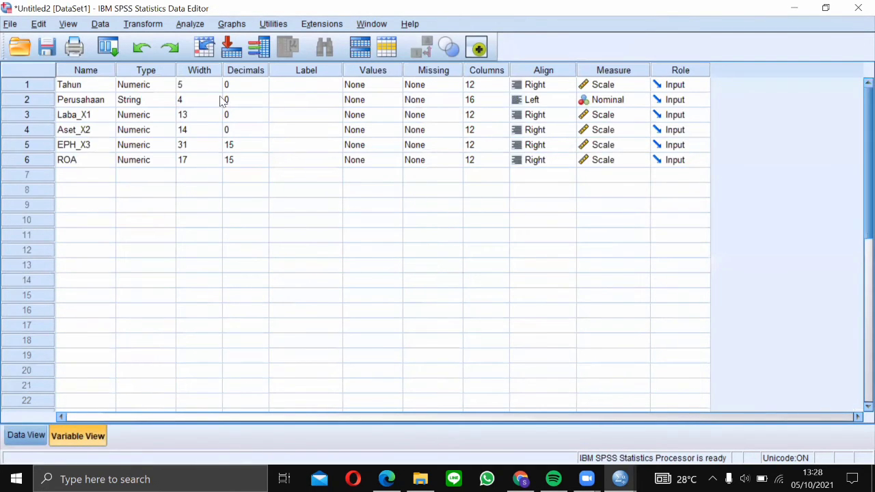
pyautogui.click(198, 161)
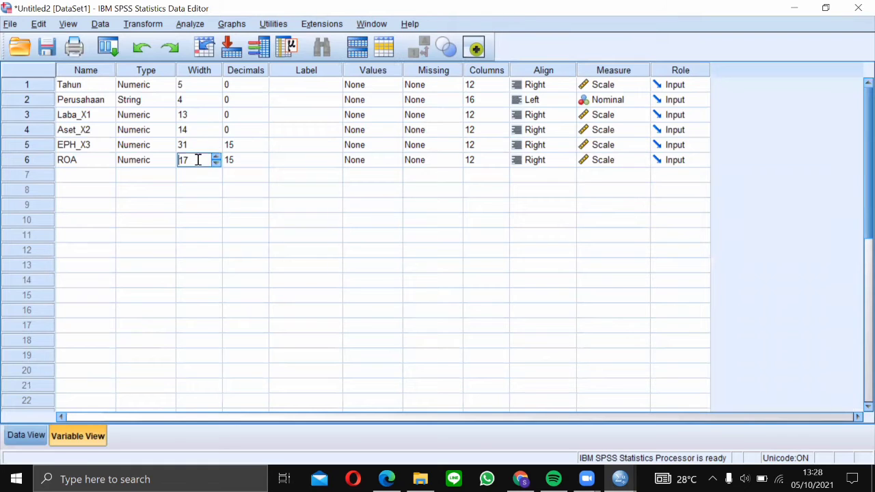
pyautogui.click(250, 165)
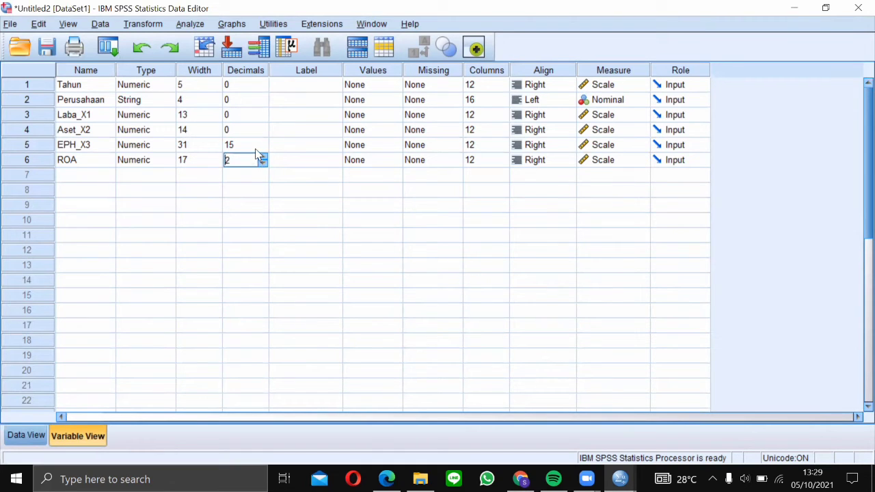
pyautogui.click(257, 148)
pyautogui.click(263, 148)
# Step: Check the imported variables' names and types, from Tahun and Perusahaan through Laba_X1 and Aset_X2
pyautogui.click(85, 83)
pyautogui.click(145, 85)
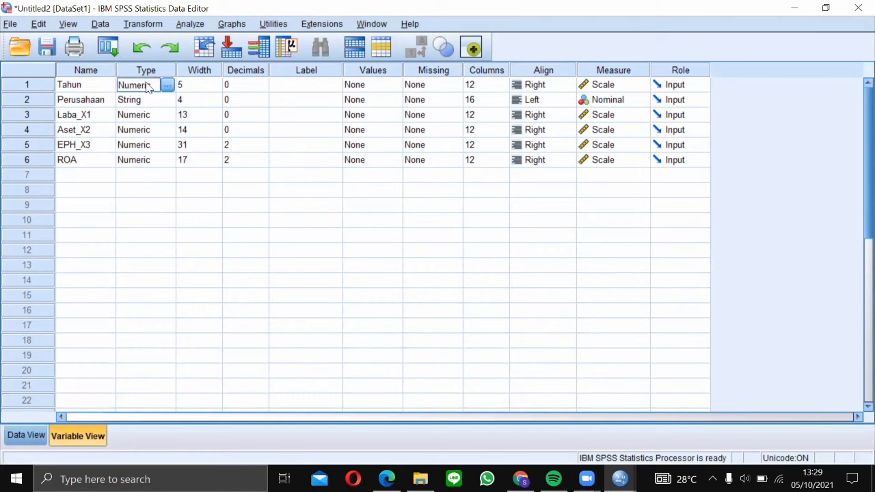
pyautogui.click(96, 100)
pyautogui.click(137, 101)
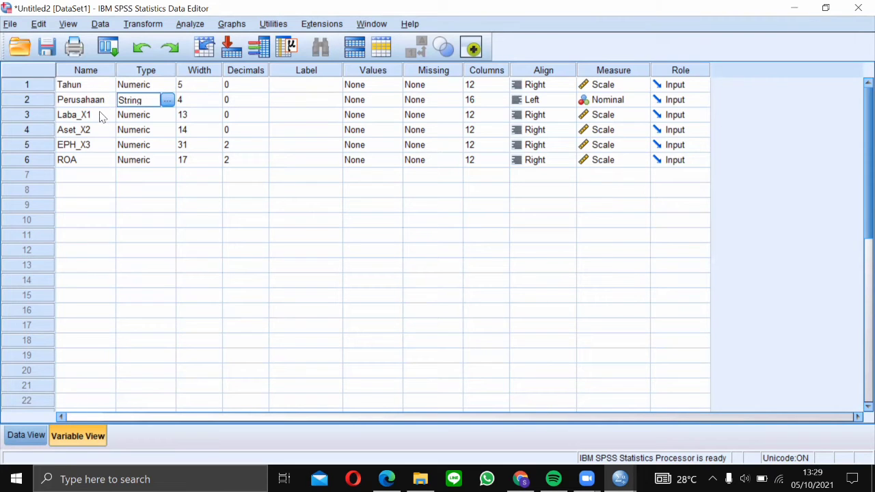
pyautogui.click(99, 115)
pyautogui.click(100, 130)
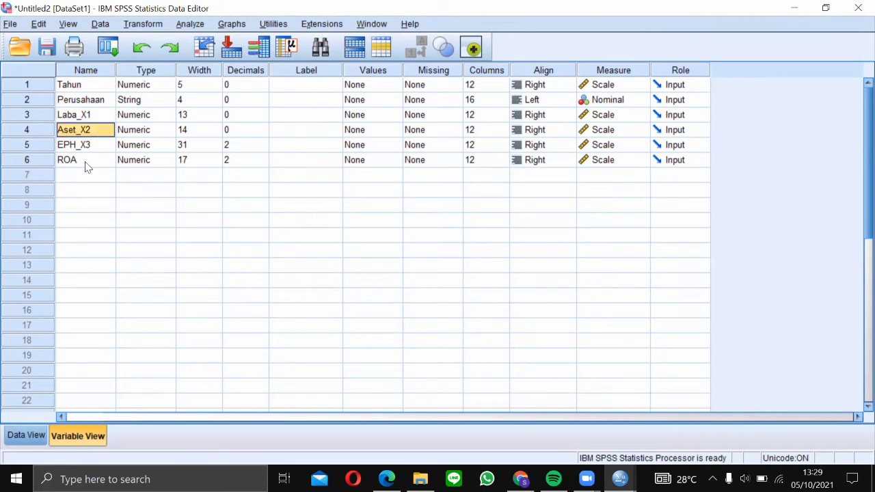
# Step: Rename the ROA variable as ROA_Y and keep its variable type as Numeric
pyautogui.click(87, 162)
pyautogui.click(90, 160)
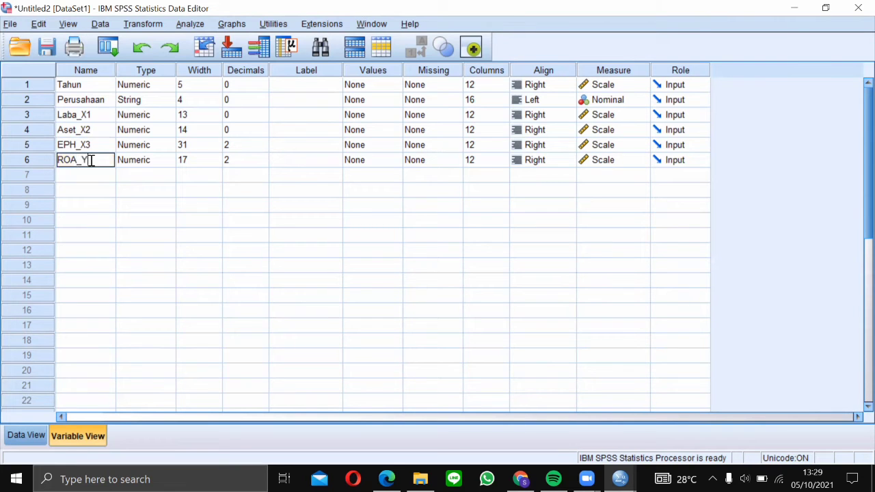
pyautogui.click(139, 194)
pyautogui.click(164, 161)
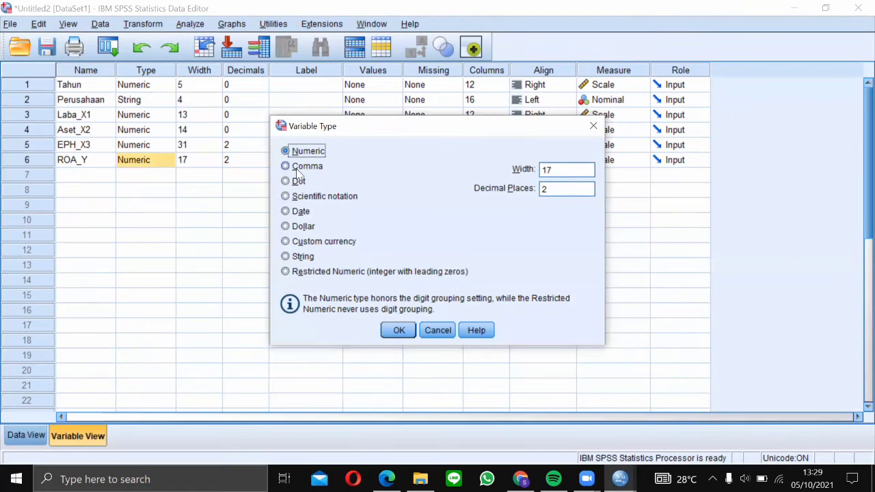
pyautogui.click(399, 331)
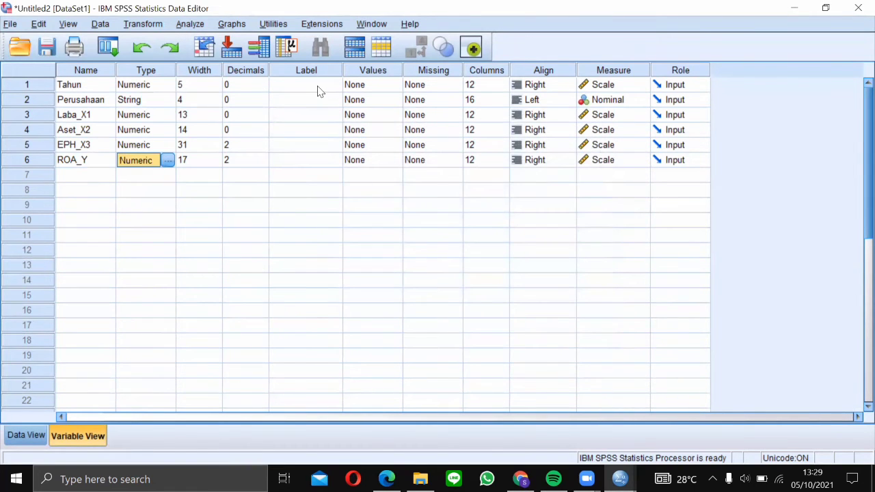
# Step: Label the first four variables Tahun, Perusahaan, Laba and Aset
pyautogui.click(318, 89)
pyautogui.click(318, 86)
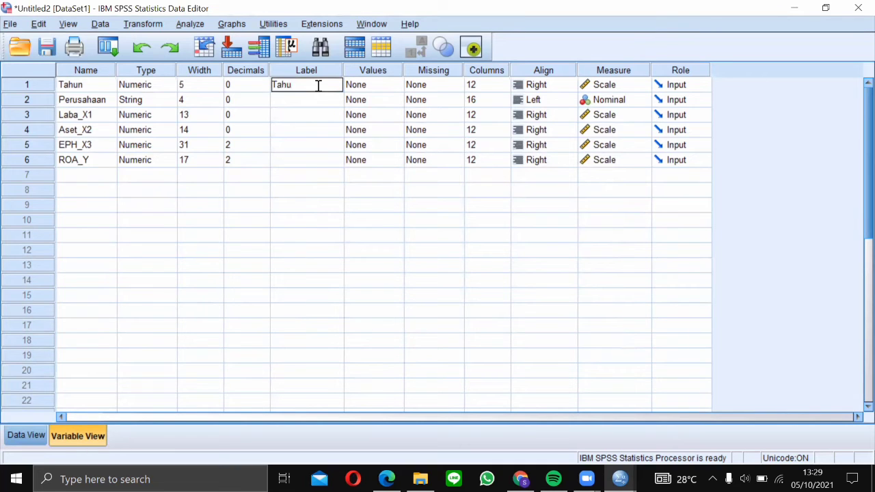
pyautogui.click(319, 99)
pyautogui.click(319, 96)
pyautogui.write('Perusahaan')
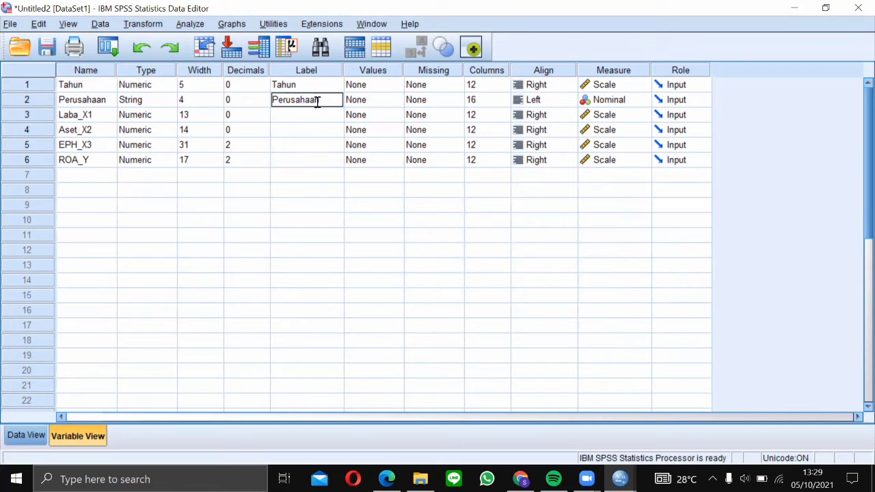
pyautogui.click(316, 119)
pyautogui.click(317, 119)
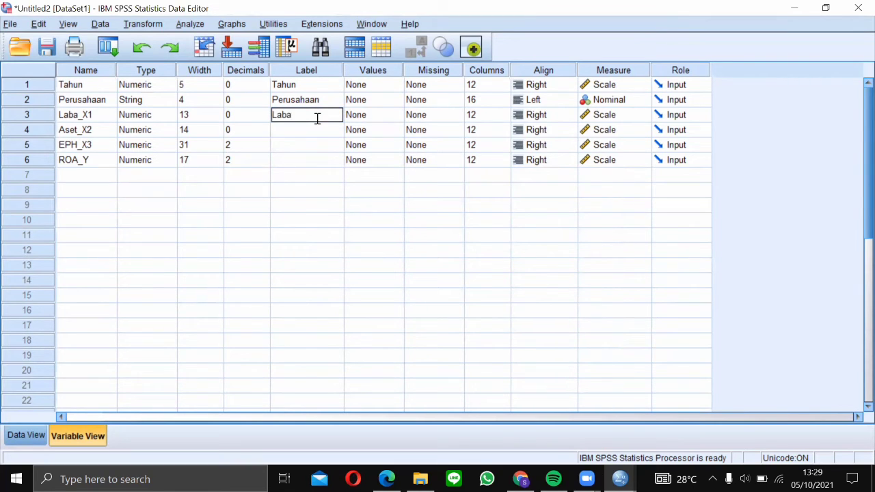
pyautogui.write('Laba')
pyautogui.doubleClick(317, 129)
pyautogui.write('Aset')
# Step: Rename EPH_X3 as EPS_X3, and enter the labels EPS for that variable and ROA for ROA_Y
pyautogui.doubleClick(315, 145)
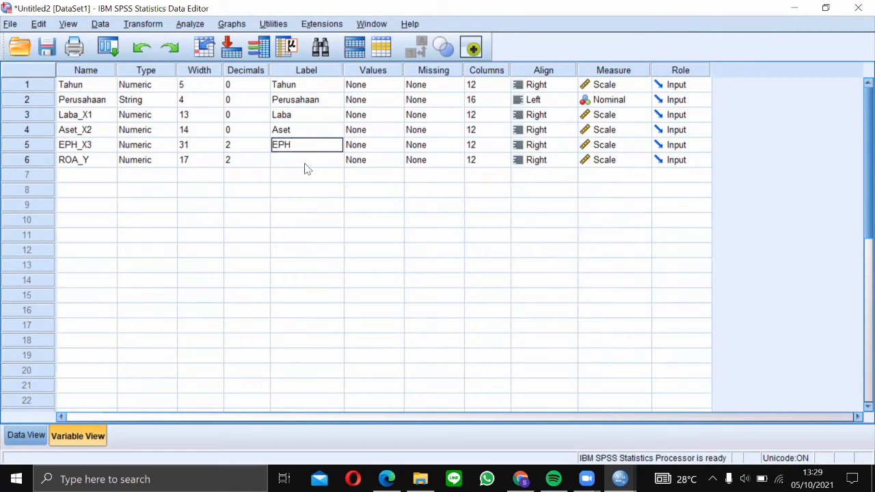
pyautogui.click(308, 168)
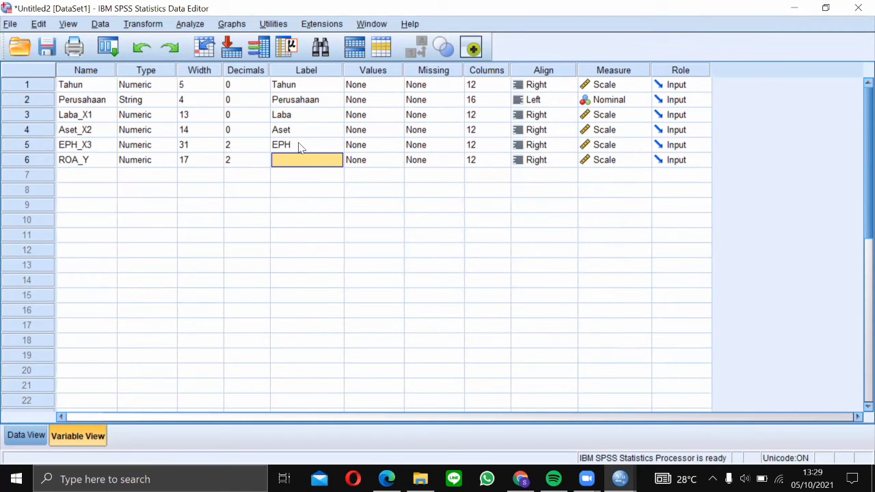
pyautogui.rightClick(300, 147)
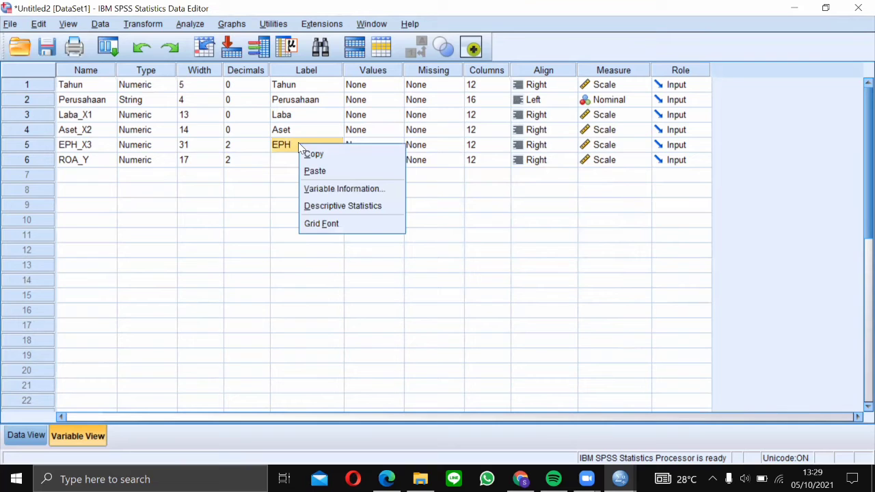
pyautogui.click(279, 175)
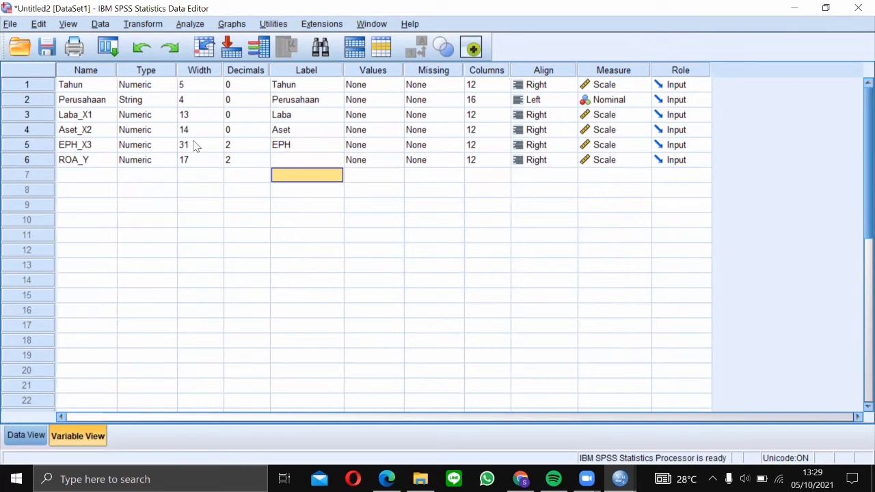
pyautogui.doubleClick(296, 145)
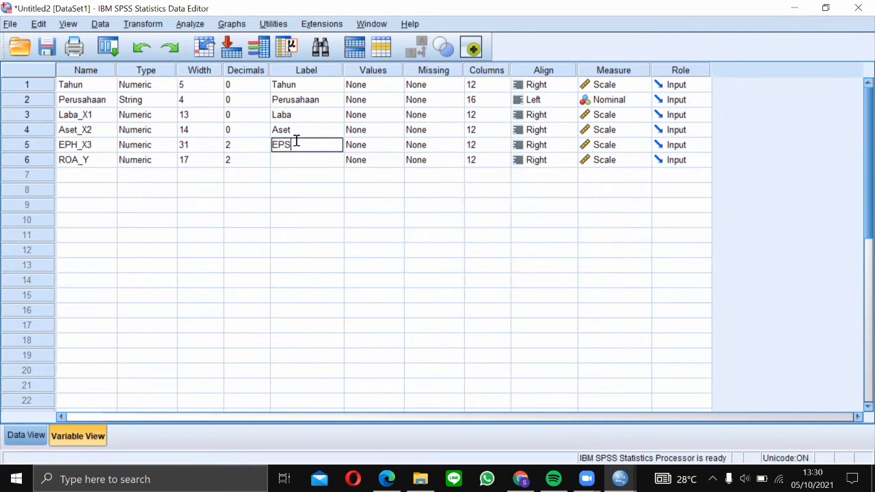
pyautogui.doubleClick(82, 144)
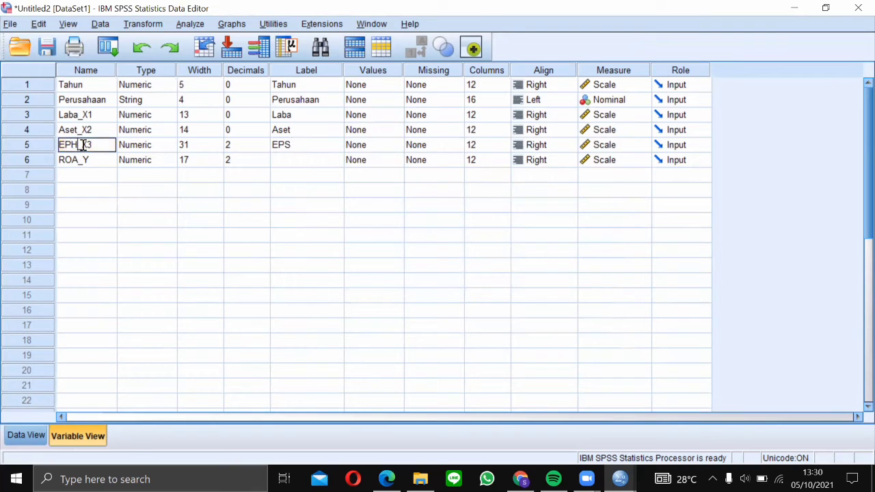
pyautogui.press('BackSpace')
pyautogui.write('S')
pyautogui.doubleClick(312, 159)
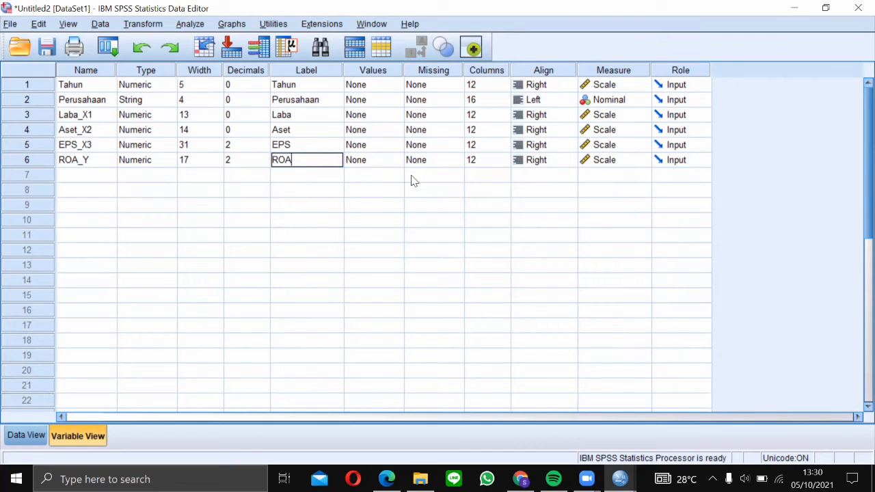
pyautogui.click(429, 114)
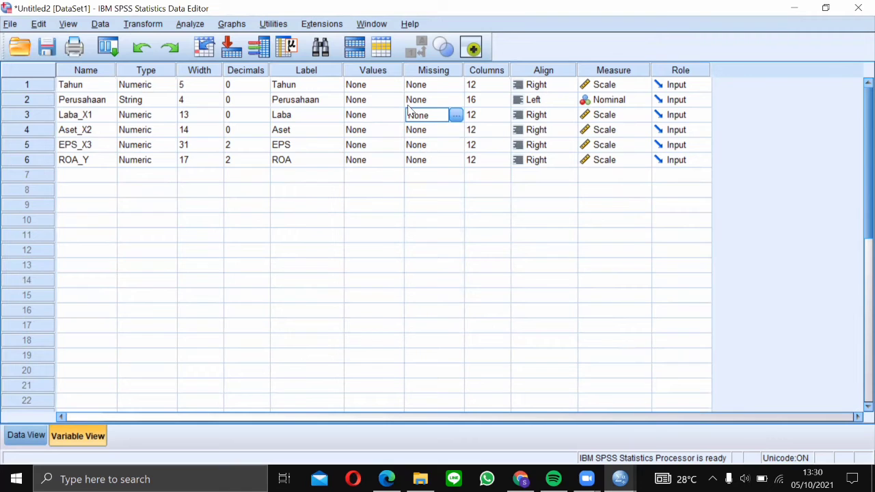
# Step: Set the measurement level of Tahun to Nominal and that of Perusahaan to Ordinal
pyautogui.click(633, 87)
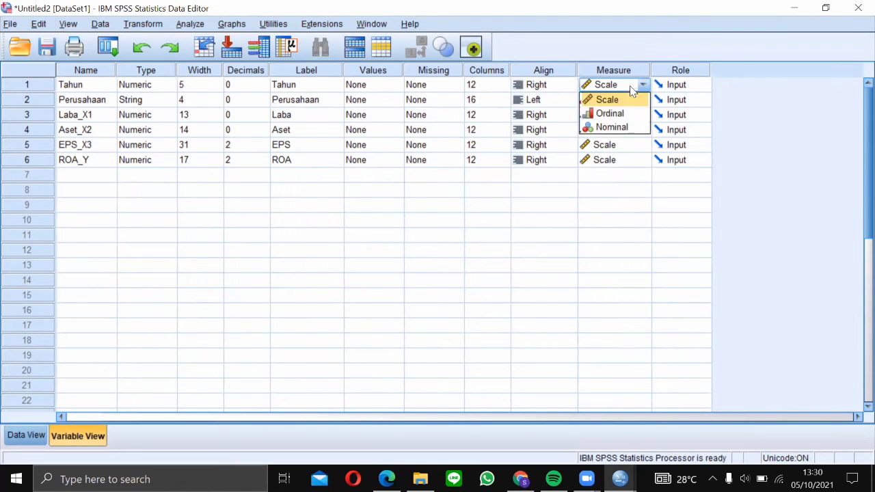
pyautogui.click(618, 129)
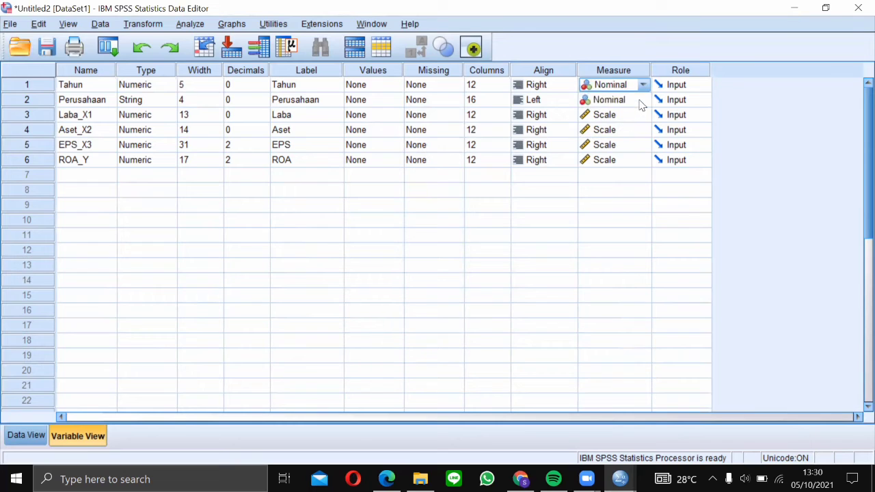
pyautogui.click(642, 101)
pyautogui.click(630, 121)
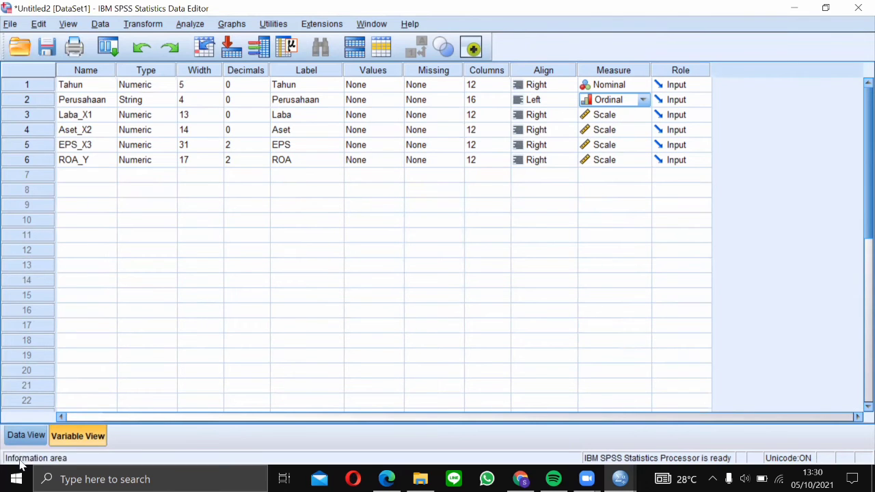
# Step: Set up a Frequencies analysis with Laba, Aset, EPS and ROA as its variables
pyautogui.click(26, 436)
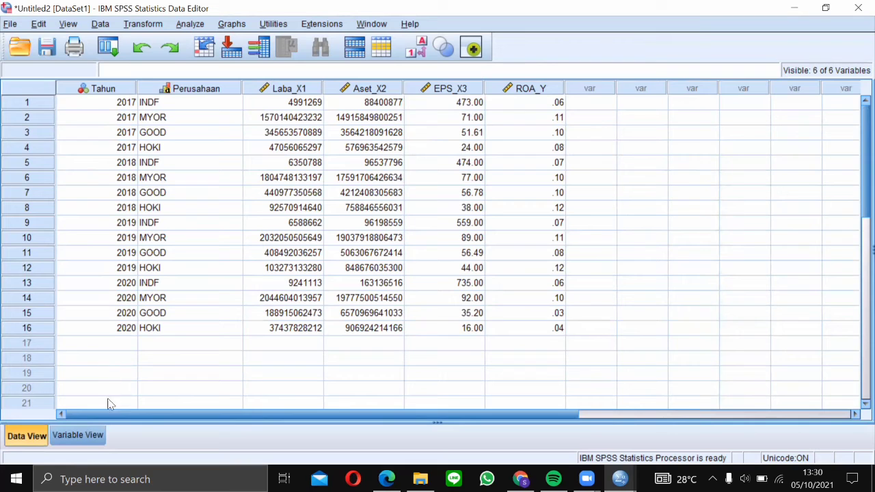
pyautogui.click(88, 435)
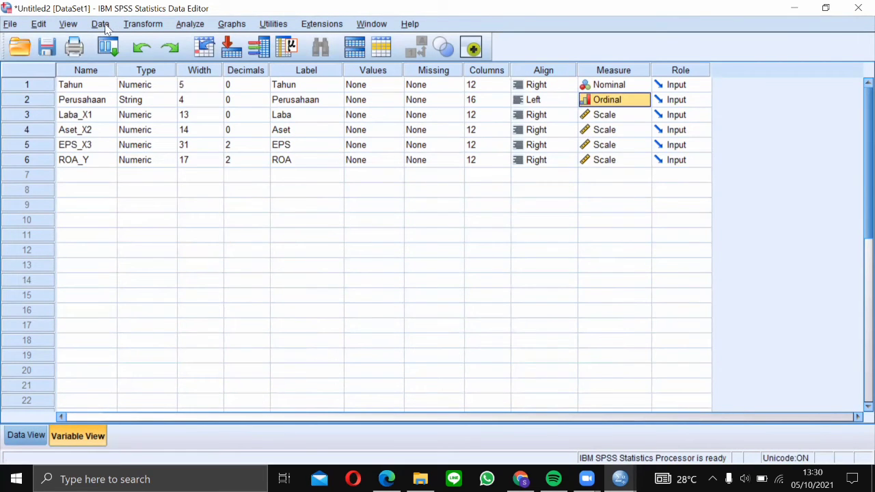
pyautogui.click(191, 25)
pyautogui.moveTo(202, 39)
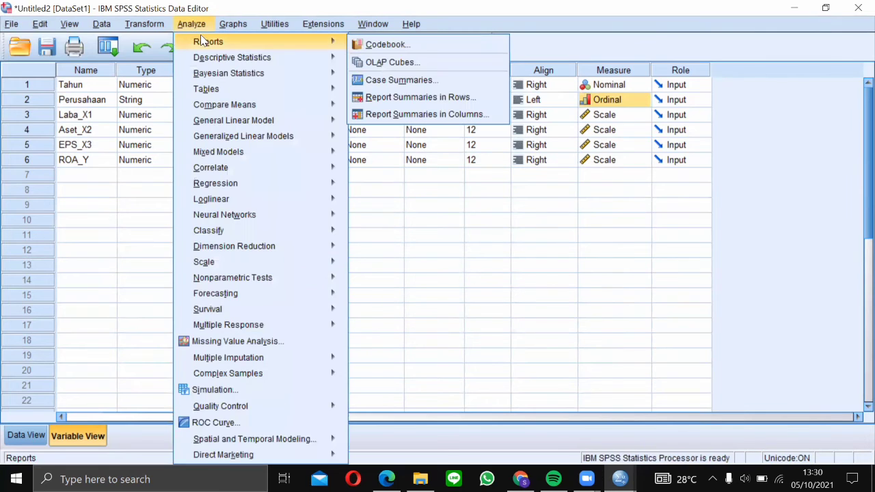
pyautogui.moveTo(211, 58)
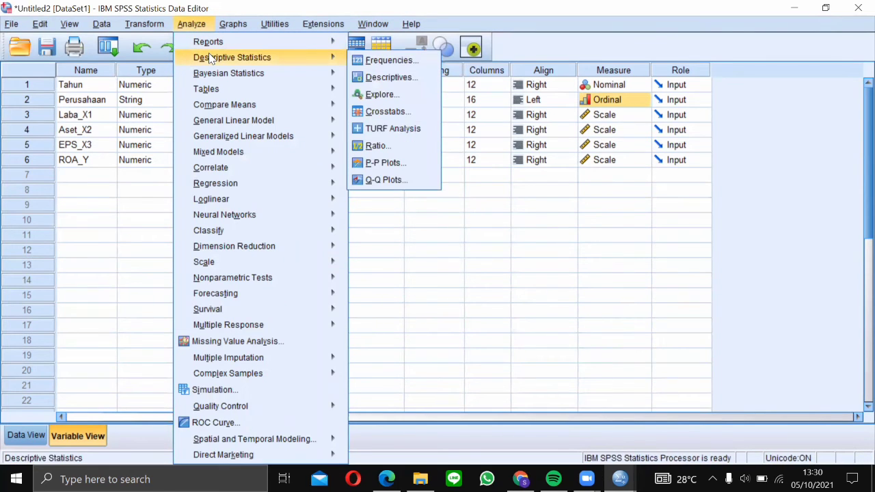
pyautogui.click(386, 60)
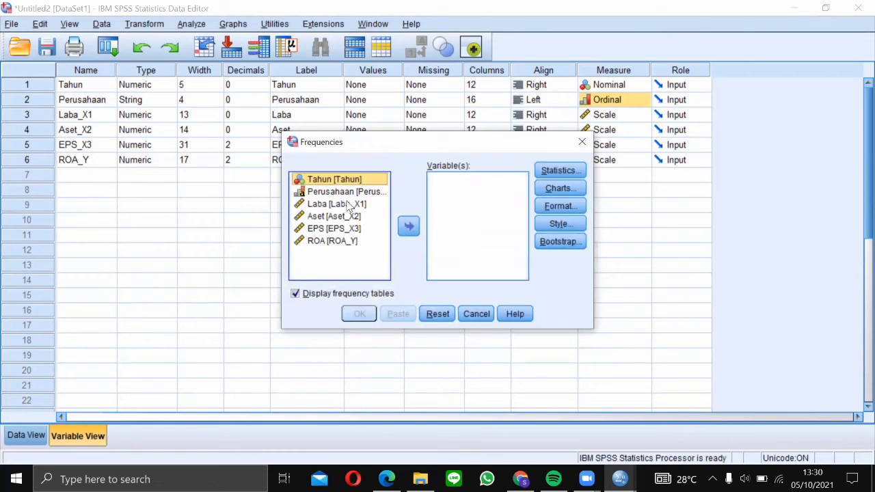
pyautogui.doubleClick(350, 205)
pyautogui.doubleClick(350, 205)
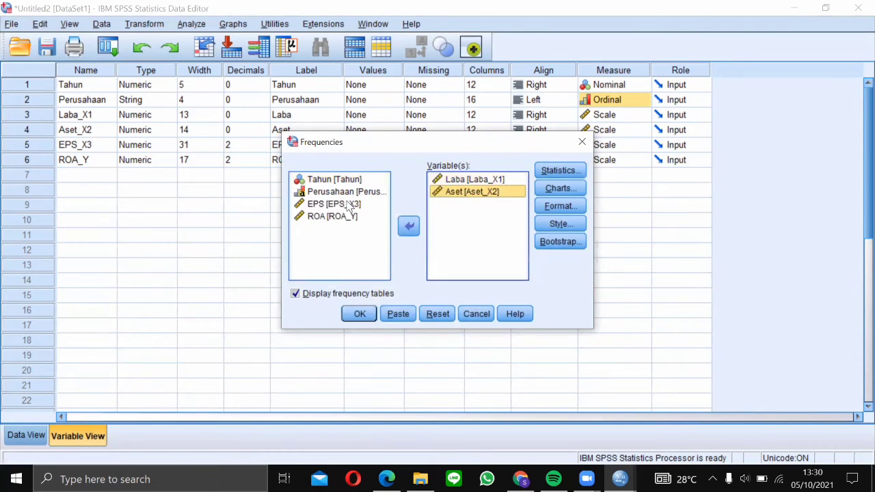
pyautogui.doubleClick(349, 205)
pyautogui.doubleClick(349, 205)
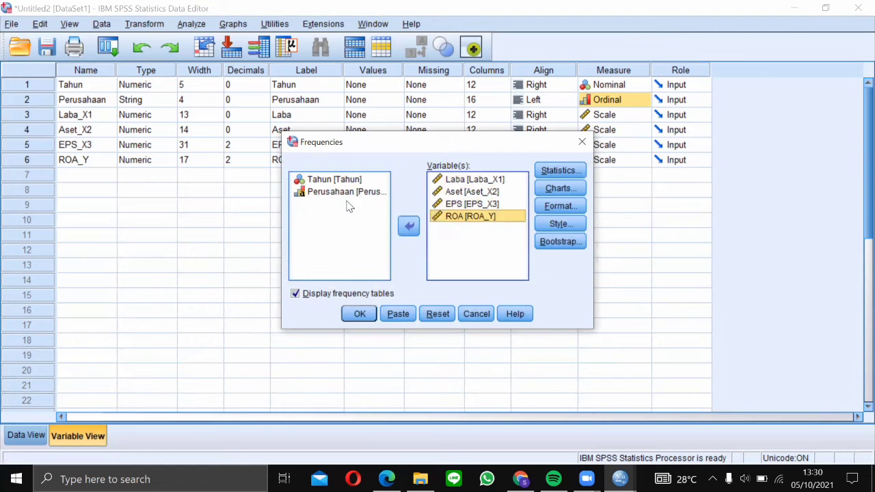
# Step: Include the mean, median, standard deviation, range, minimum and maximum in the Frequencies statistics
pyautogui.click(572, 169)
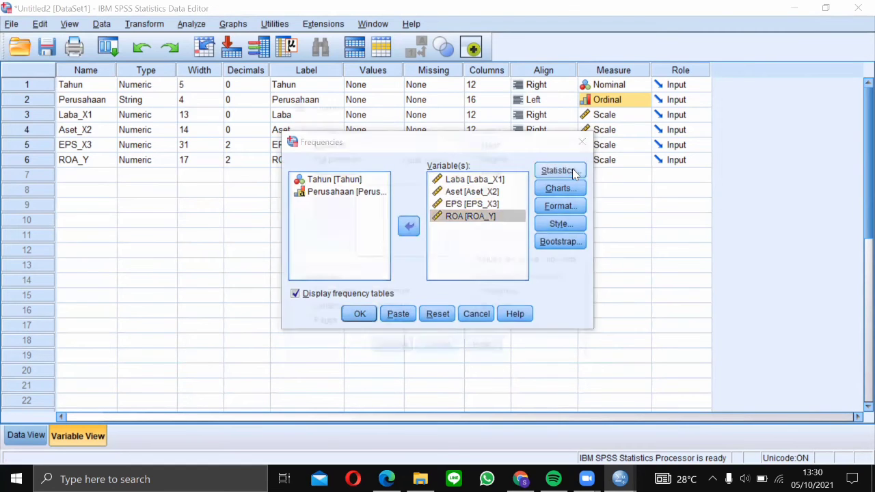
pyautogui.click(495, 144)
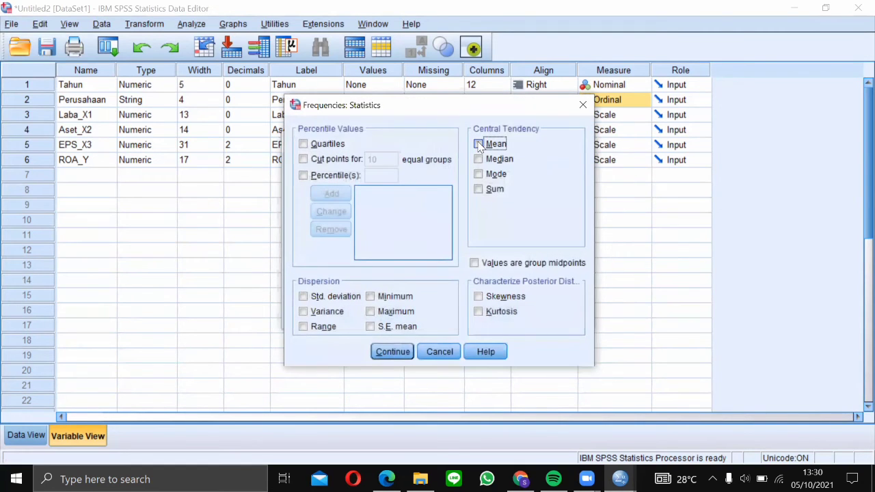
pyautogui.click(479, 160)
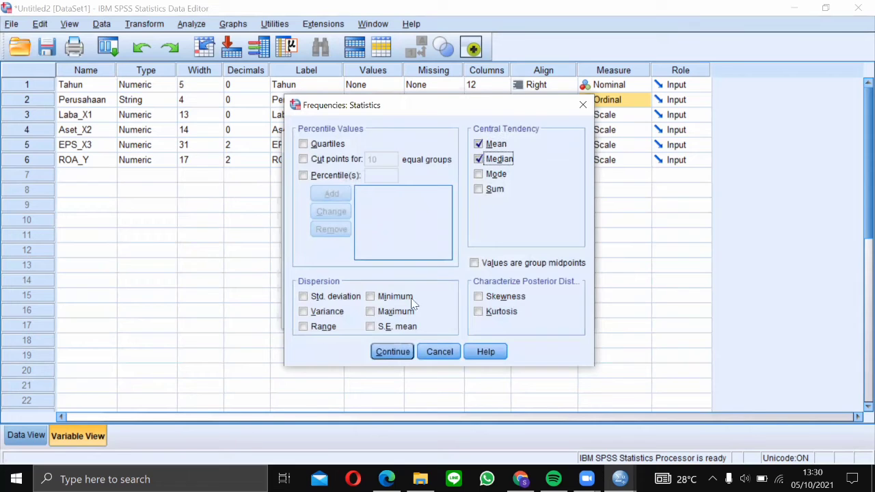
pyautogui.click(379, 299)
pyautogui.click(372, 313)
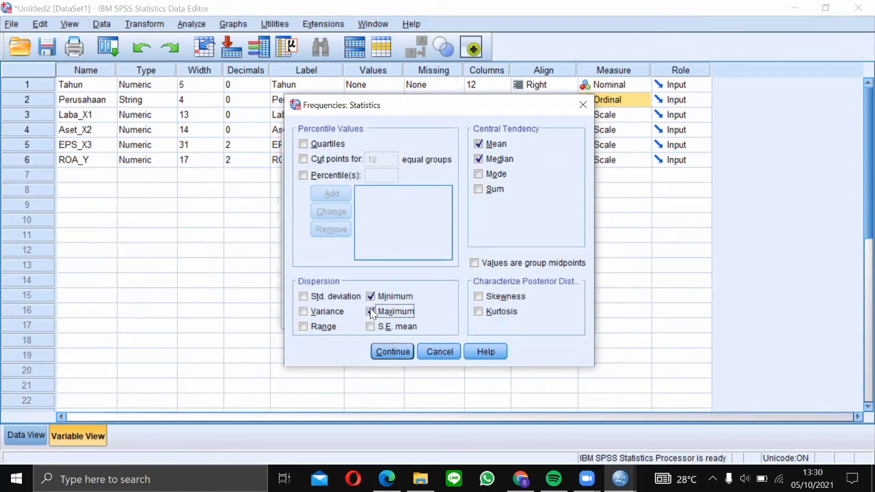
pyautogui.click(305, 328)
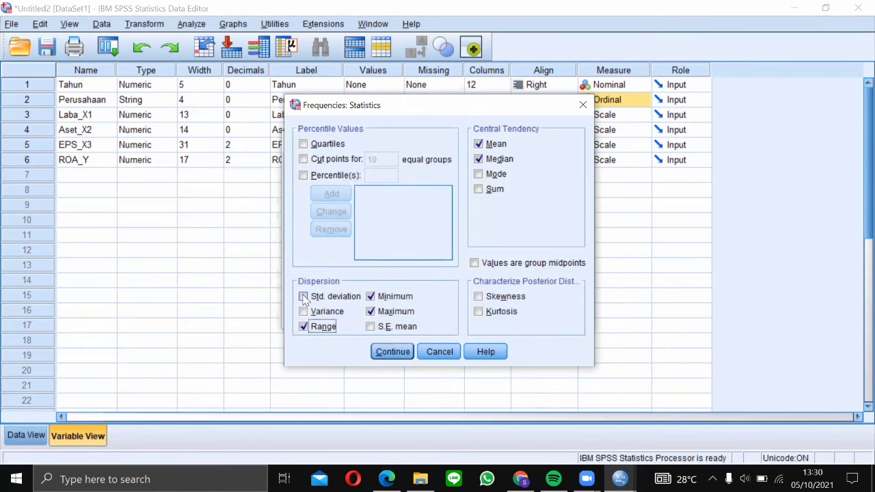
pyautogui.click(304, 300)
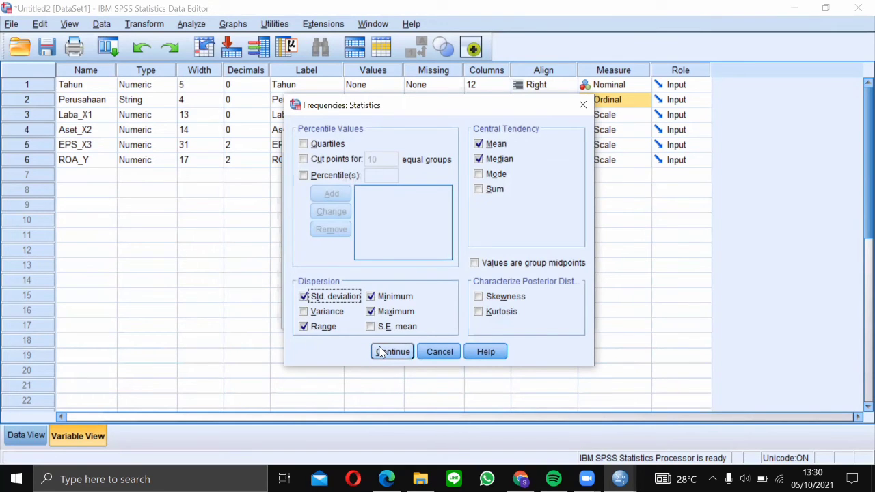
pyautogui.click(391, 352)
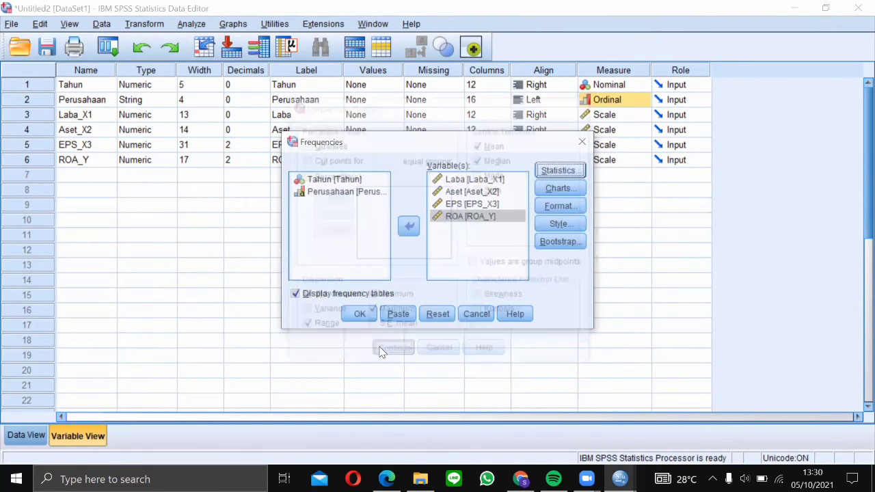
# Step: Choose bar charts as the chart type and run the Frequencies analysis
pyautogui.click(561, 189)
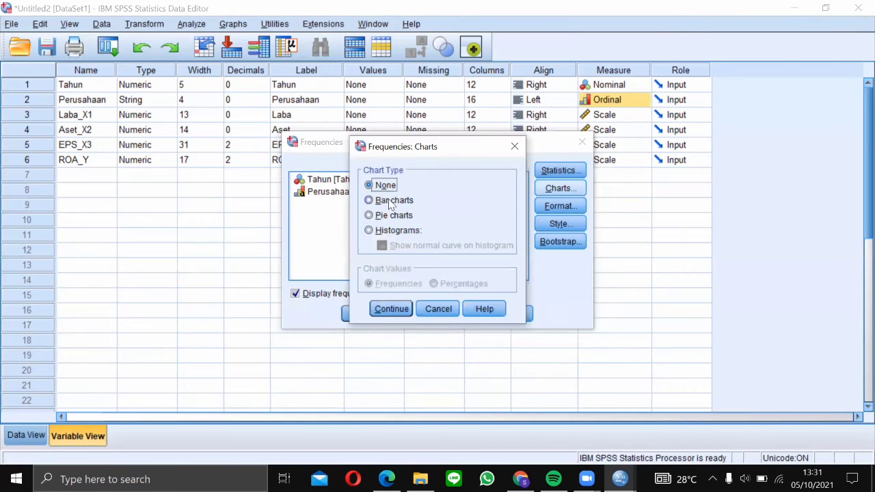
pyautogui.click(391, 203)
pyautogui.click(391, 309)
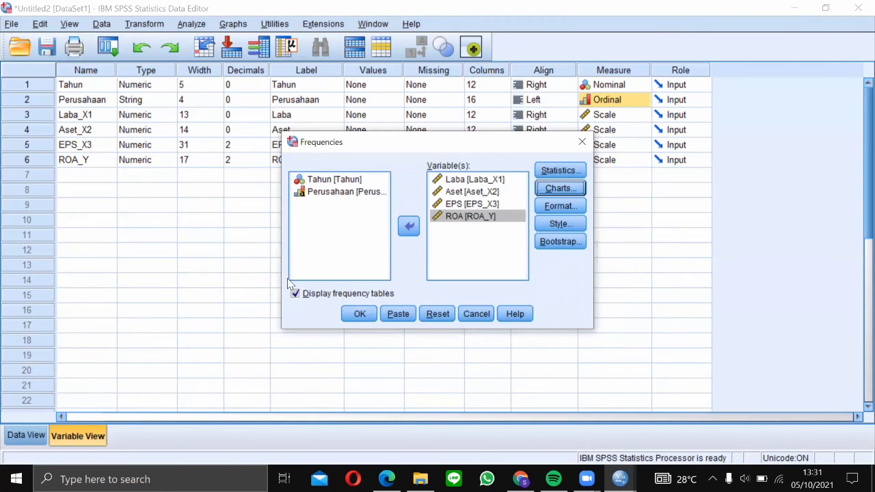
pyautogui.click(357, 315)
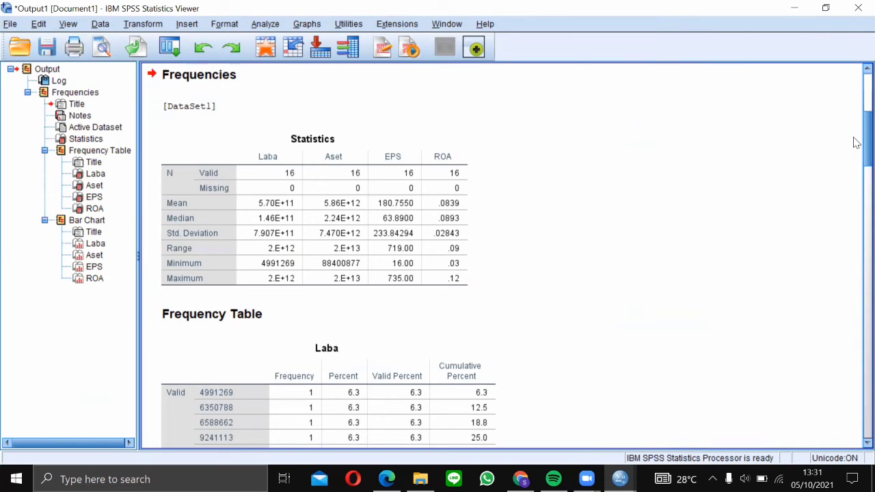
# Step: Examine the statistics table, frequency tables and bar charts for Laba, Aset, EPS and ROA in the output
pyautogui.moveTo(854, 136); pyautogui.dragTo(854, 133)
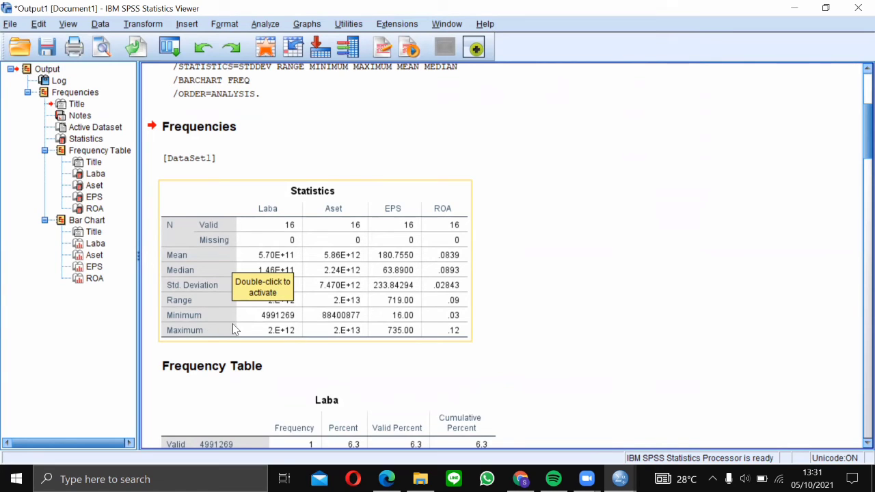
pyautogui.click(602, 282)
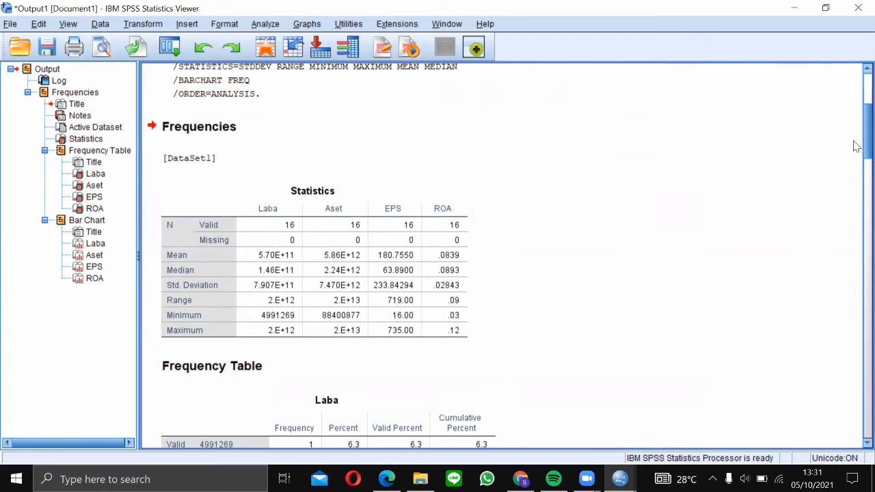
pyautogui.scroll(-5, 856, 168)
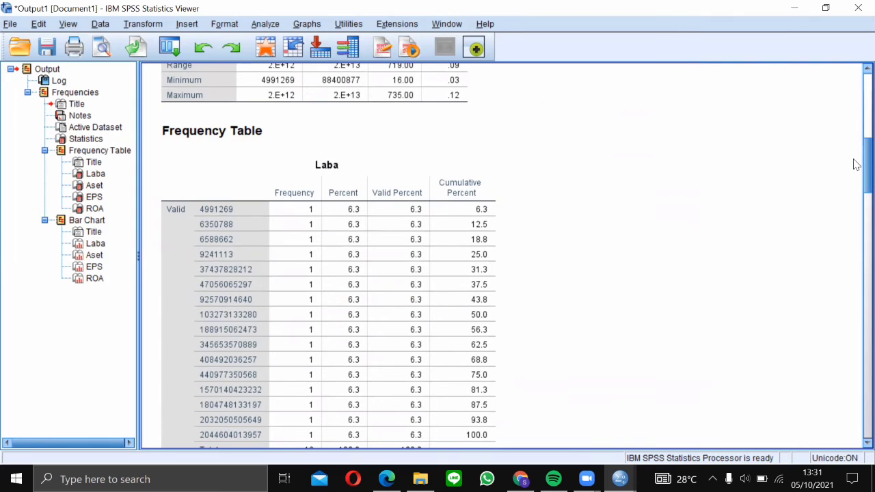
pyautogui.scroll(-8, 856, 164)
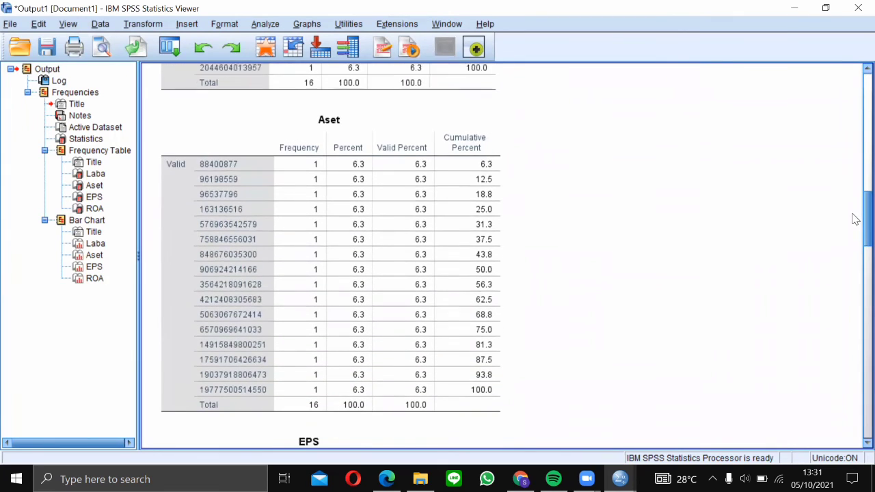
pyautogui.scroll(-6, 855, 218)
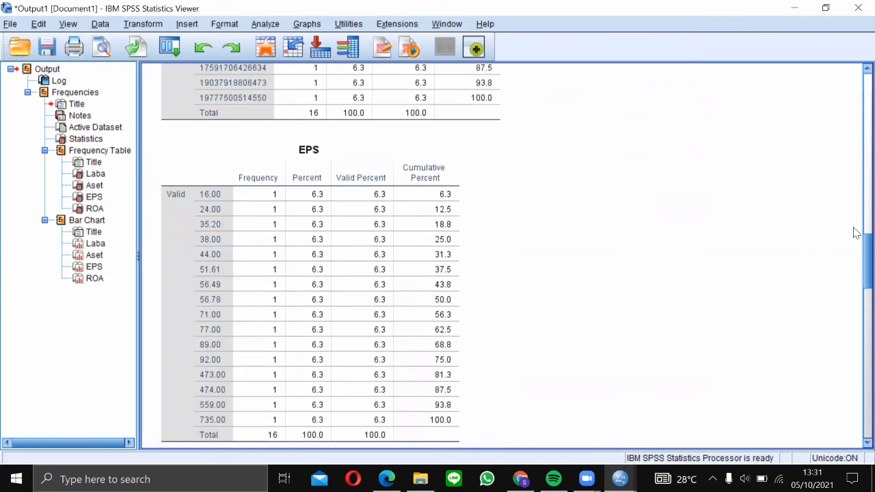
pyautogui.scroll(-8, 856, 252)
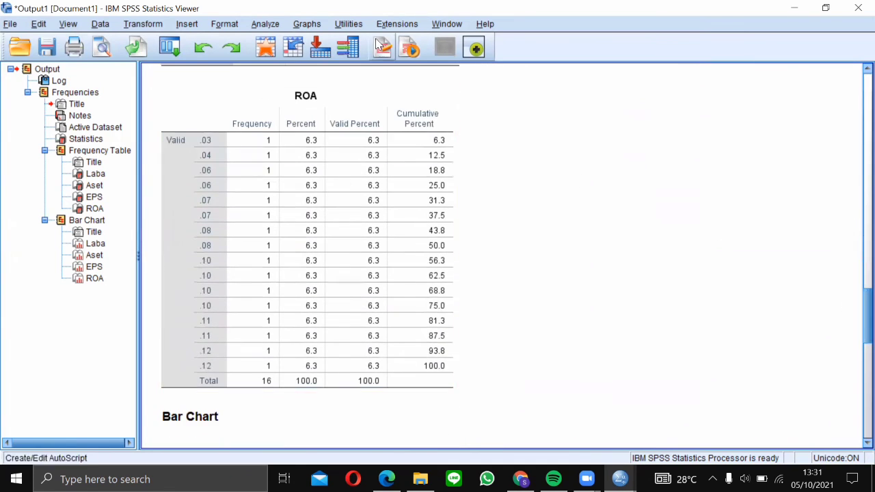
pyautogui.scroll(-7, 856, 321)
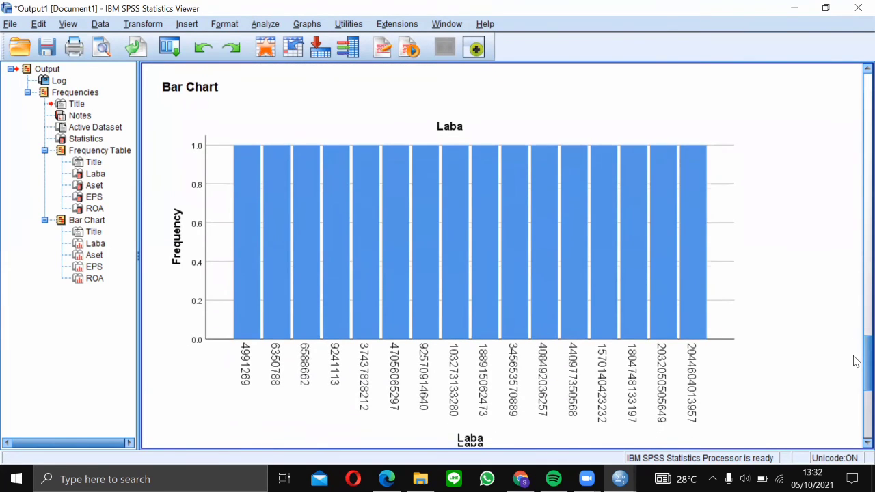
pyautogui.scroll(-8, 854, 370)
pyautogui.scroll(-10, 851, 386)
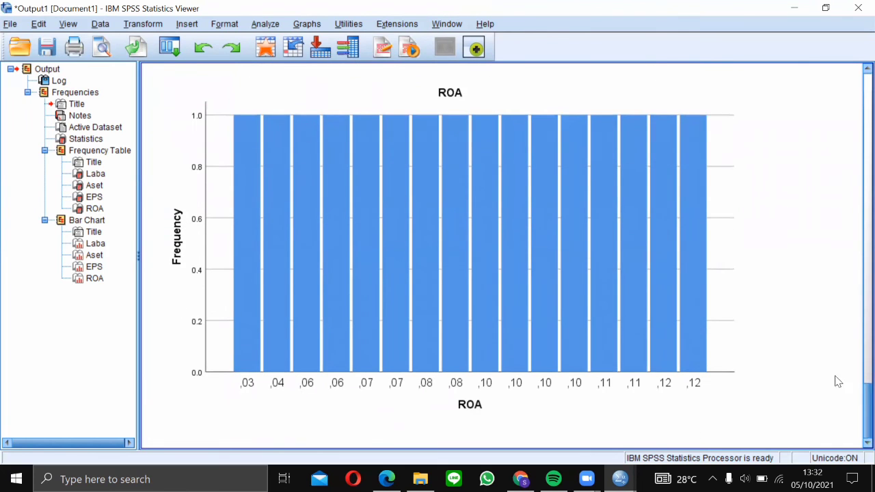
pyautogui.scroll(20, 838, 381)
pyautogui.scroll(3, 855, 103)
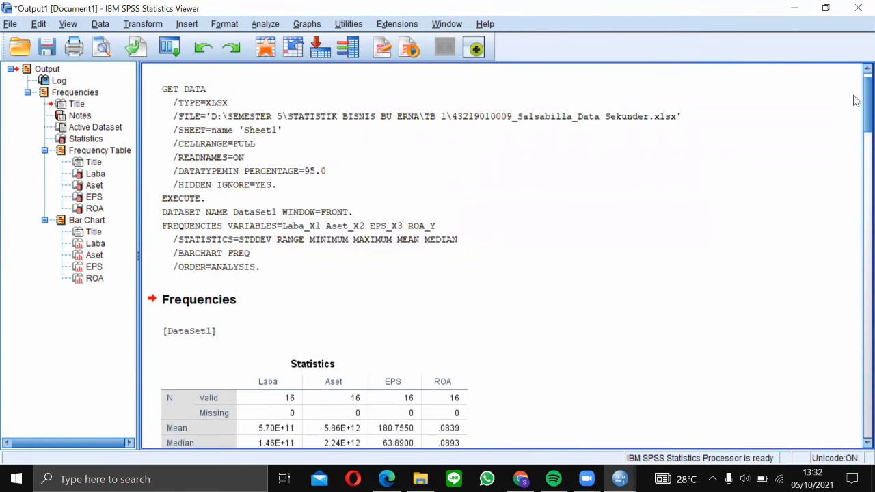
# Step: Save the output as a viewer file in the TB 1 folder, named with the student's name followed by "_Hasil Output Data Sekunder"
pyautogui.click(10, 23)
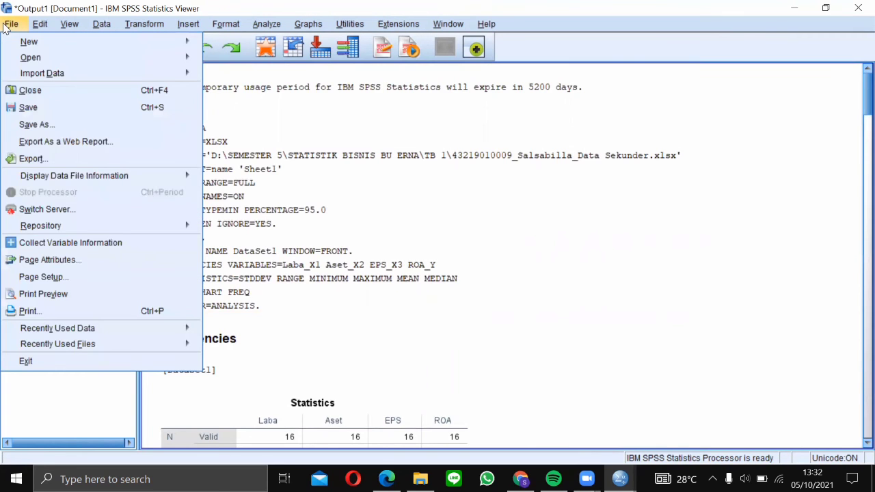
pyautogui.click(131, 115)
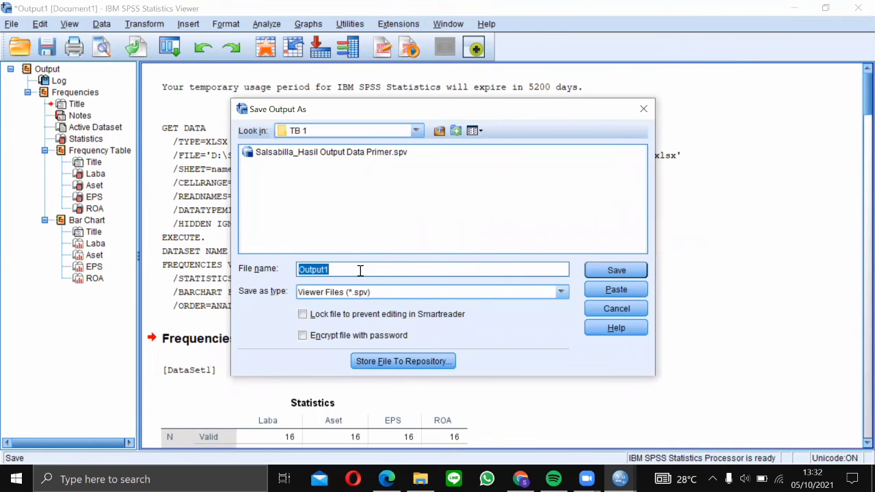
pyautogui.write('S')
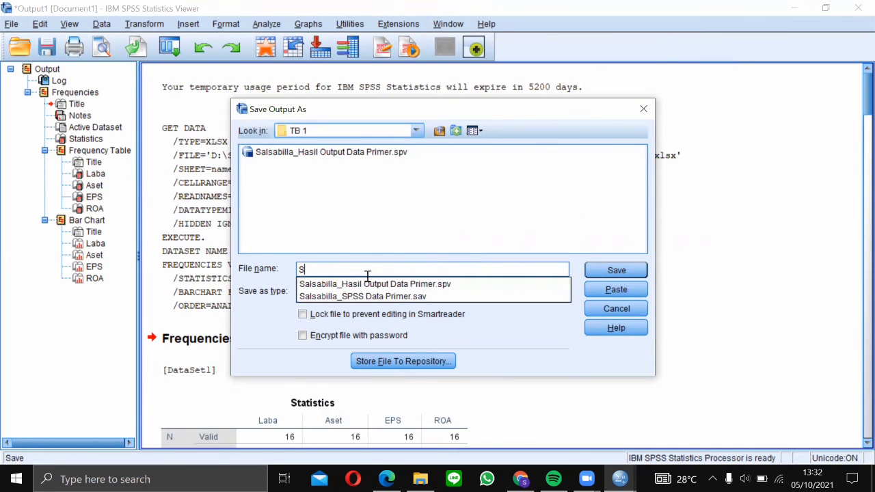
pyautogui.click(369, 283)
pyautogui.click(488, 271)
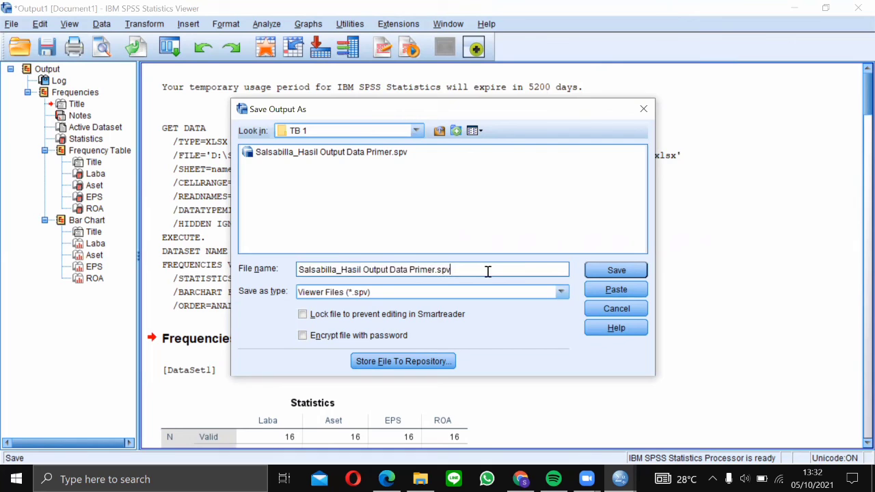
pyautogui.press('BackSpace')
pyautogui.press('BackSpace')
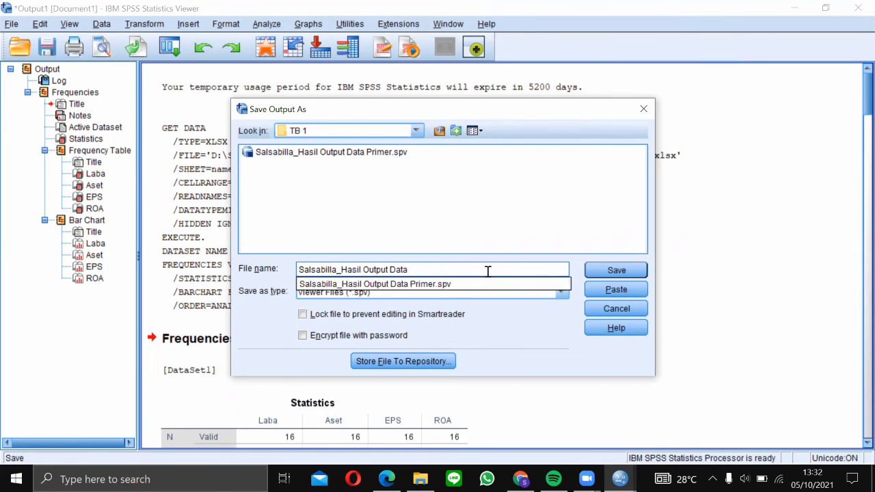
pyautogui.write('Sekunder')
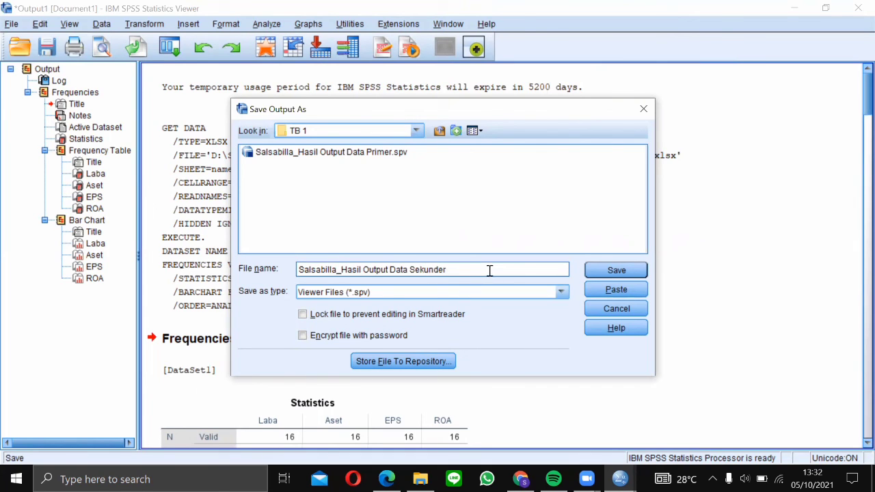
pyautogui.click(599, 271)
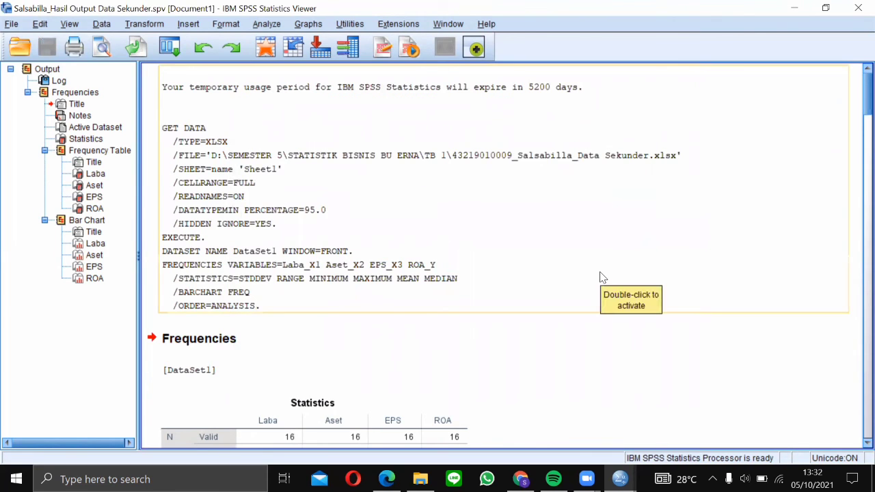
# Step: Close the saved output and save the dataset in the TB 1 folder, named with the student's name followed by "_SPSS Data Sekunder"
pyautogui.click(857, 7)
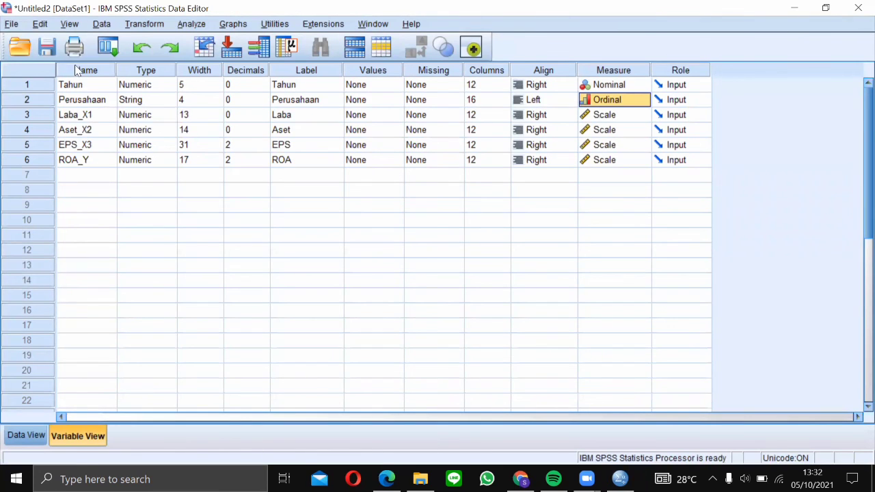
pyautogui.click(48, 46)
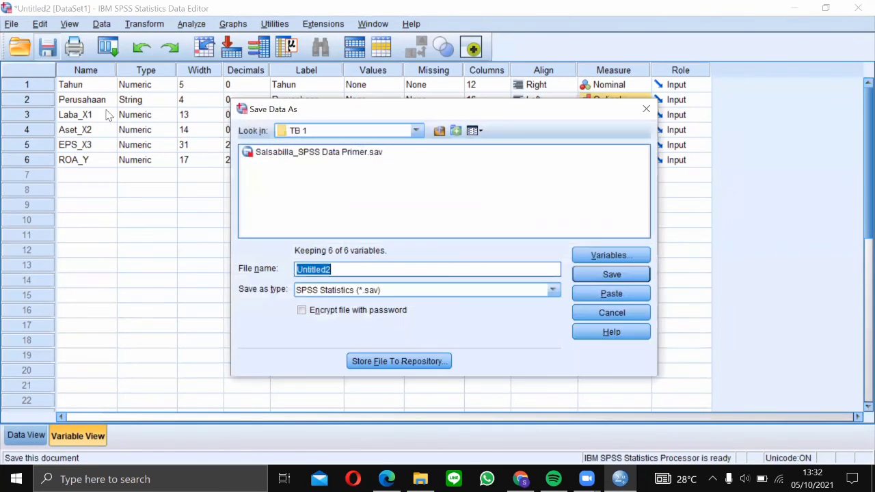
pyautogui.click(330, 153)
pyautogui.click(451, 271)
pyautogui.press('BackSpace')
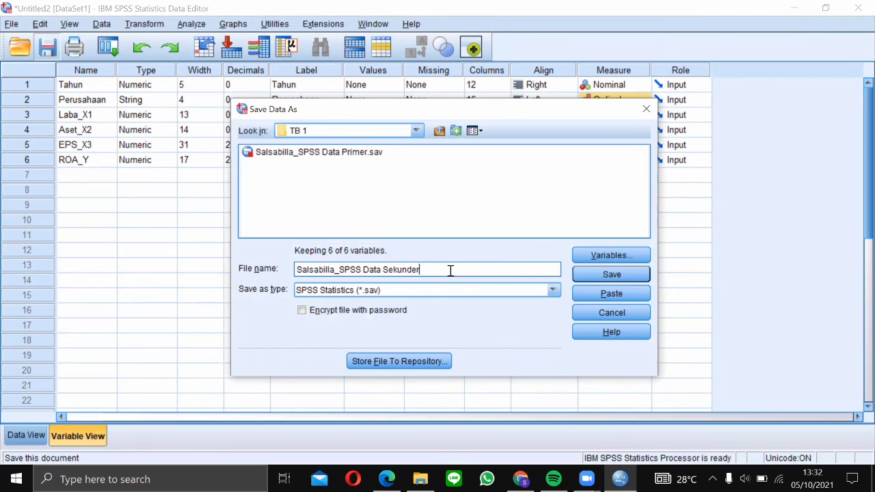
pyautogui.click(595, 274)
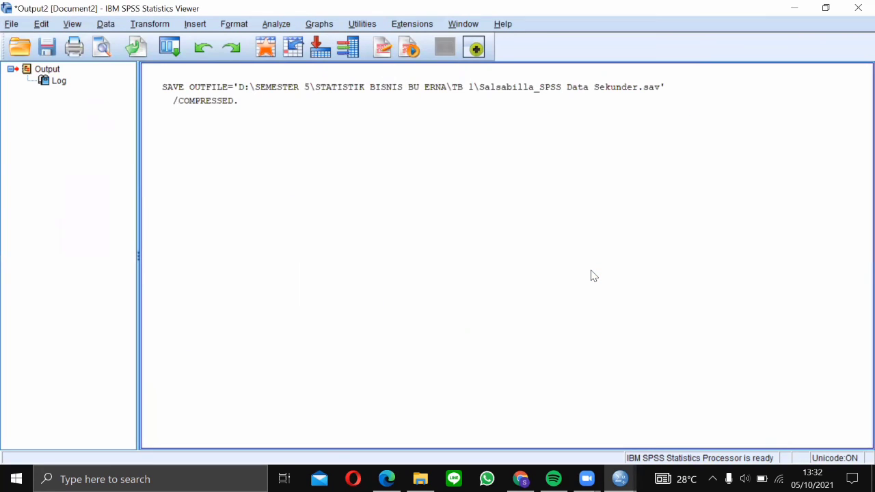
# Step: Close the new output viewer without saving its contents and exit SPSS Statistics
pyautogui.click(856, 9)
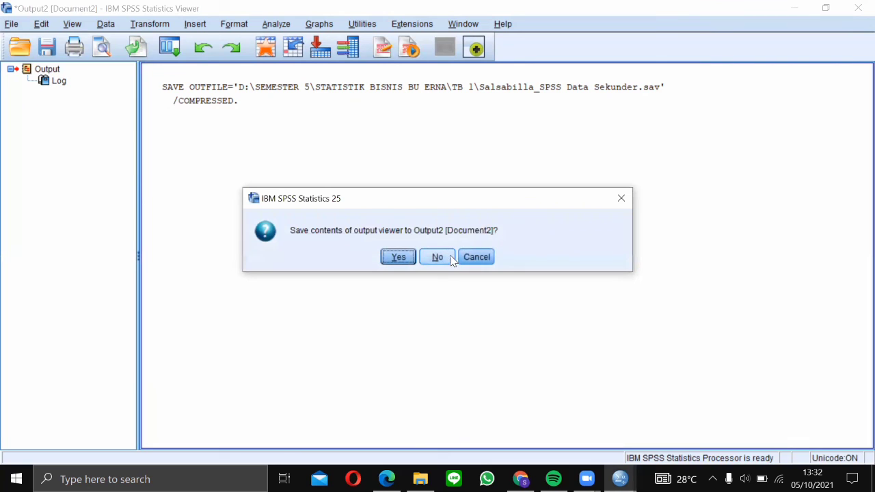
pyautogui.click(438, 258)
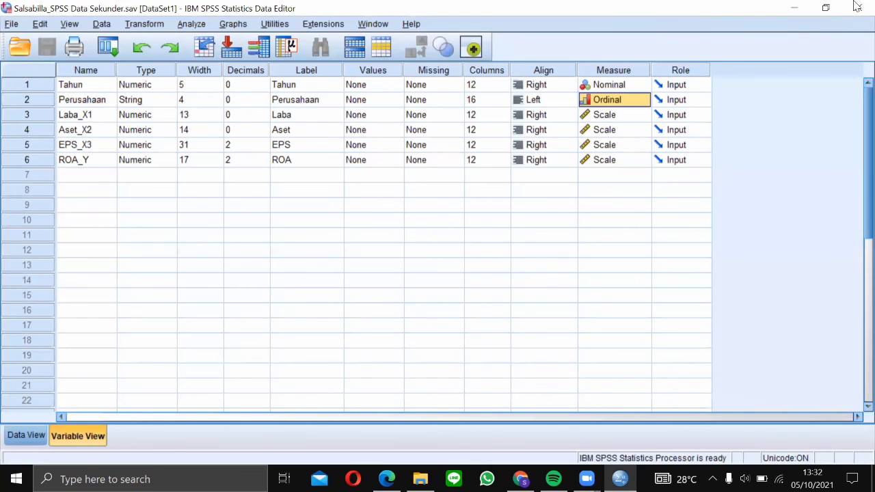
pyautogui.click(856, 8)
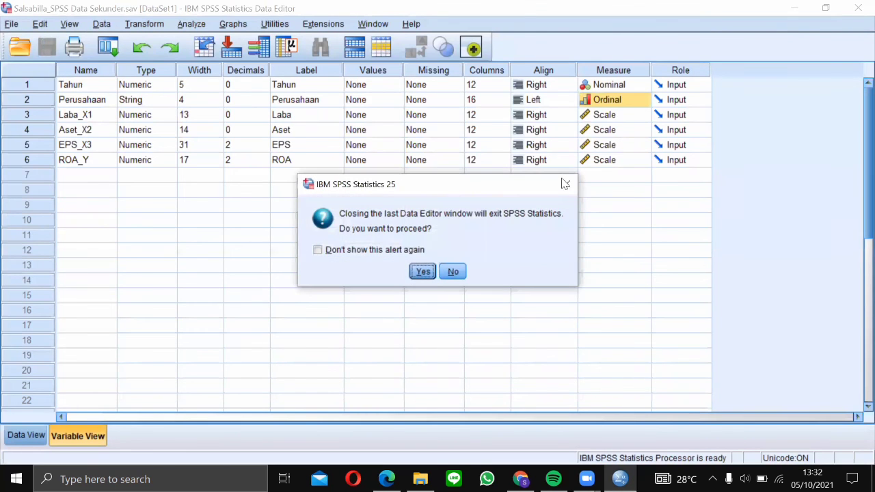
pyautogui.click(424, 277)
pyautogui.click(423, 273)
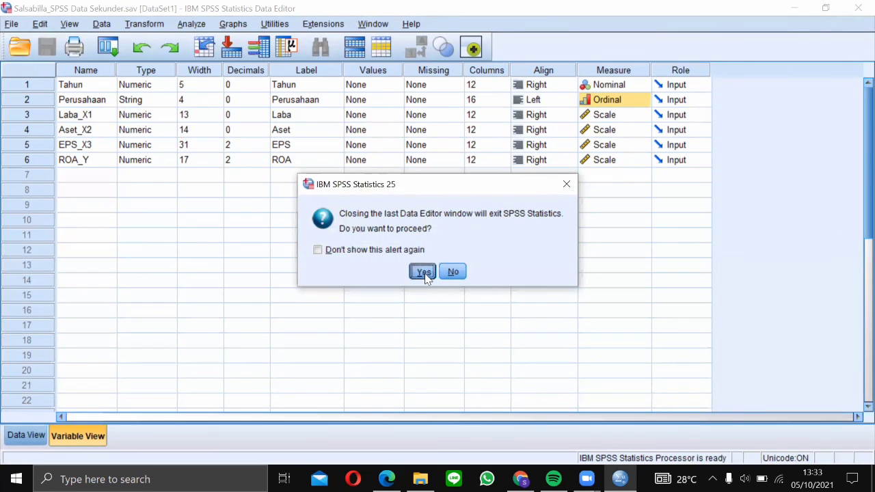